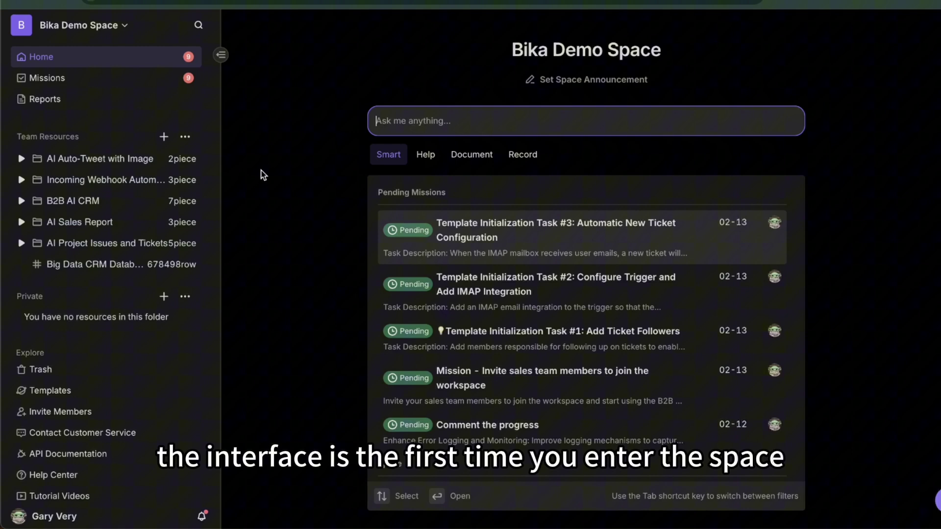
Check the empty Reports page, then return to the Pending missions list
{"action": "left_click", "coordinate": [58, 63]}
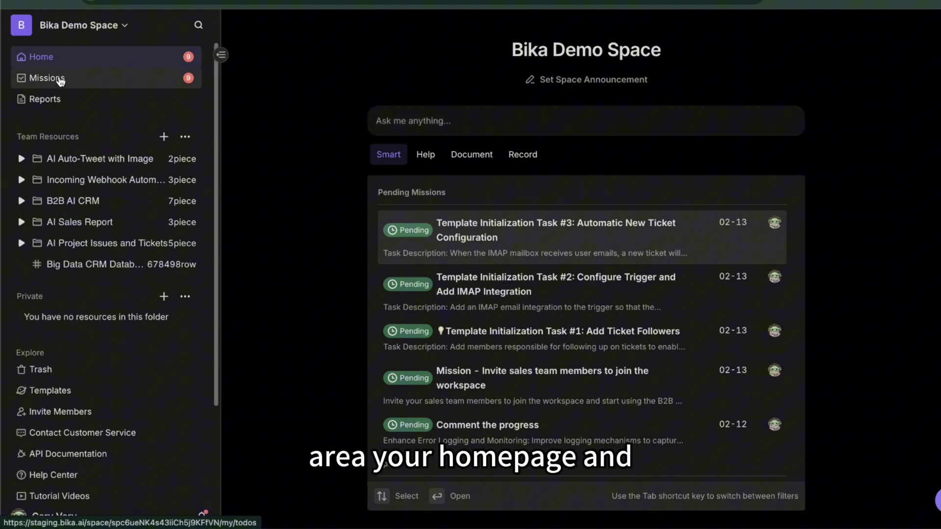
{"action": "left_click", "coordinate": [60, 79]}
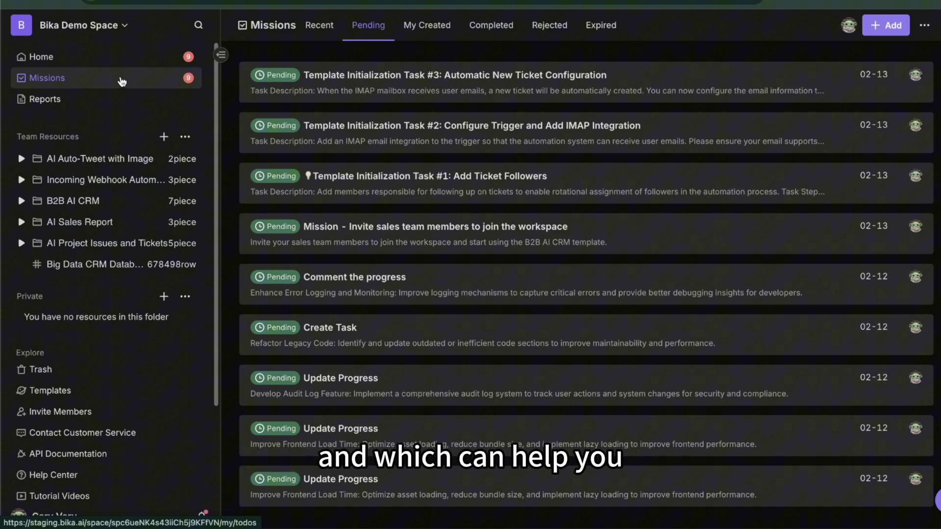
{"action": "left_click", "coordinate": [81, 101]}
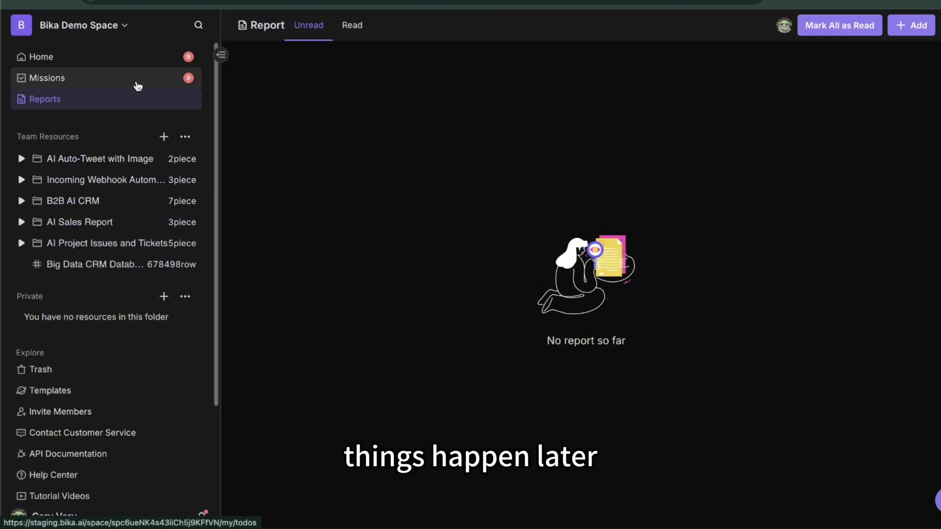
{"action": "left_click", "coordinate": [137, 86]}
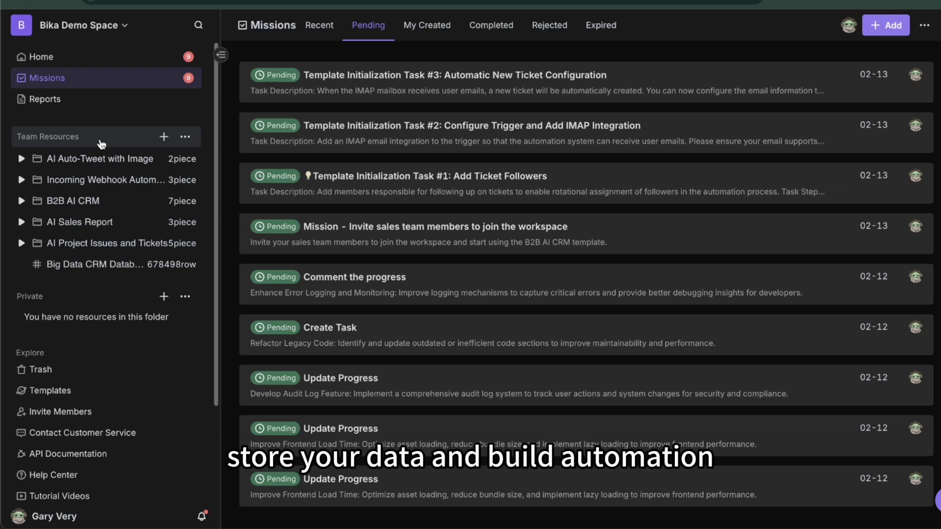
View the B2B AI CRM folder overview of Contacts, Companies and Visit Records, then peek at the profile panel
{"action": "left_click", "coordinate": [20, 203]}
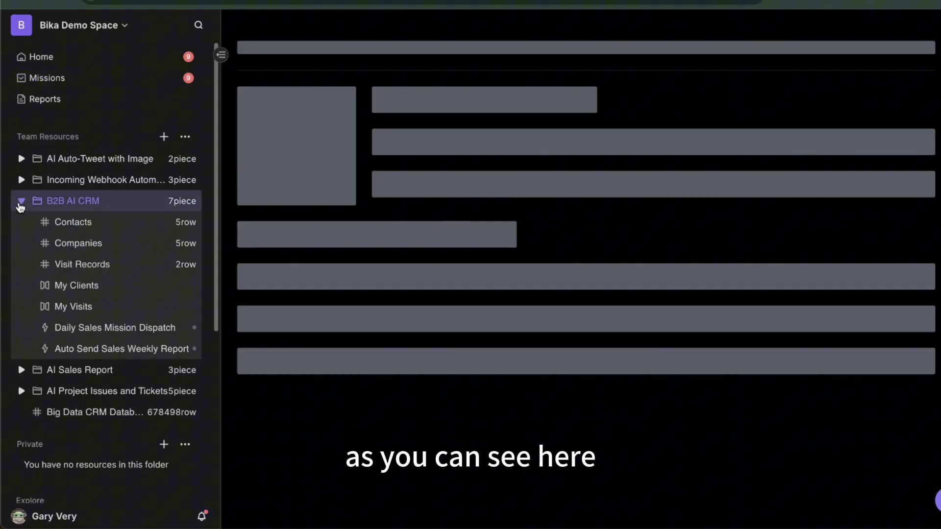
{"action": "left_click", "coordinate": [21, 202]}
{"action": "scroll", "coordinate": [41, 216], "scroll_direction": "down", "scroll_amount": 2}
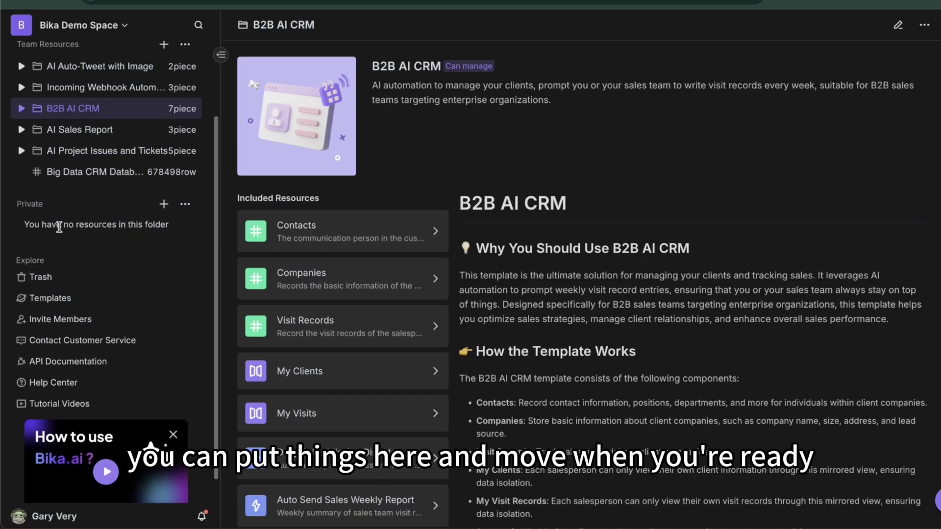
{"action": "scroll", "coordinate": [60, 233], "scroll_direction": "up", "scroll_amount": 2}
{"action": "scroll", "coordinate": [73, 273], "scroll_direction": "down", "scroll_amount": 3}
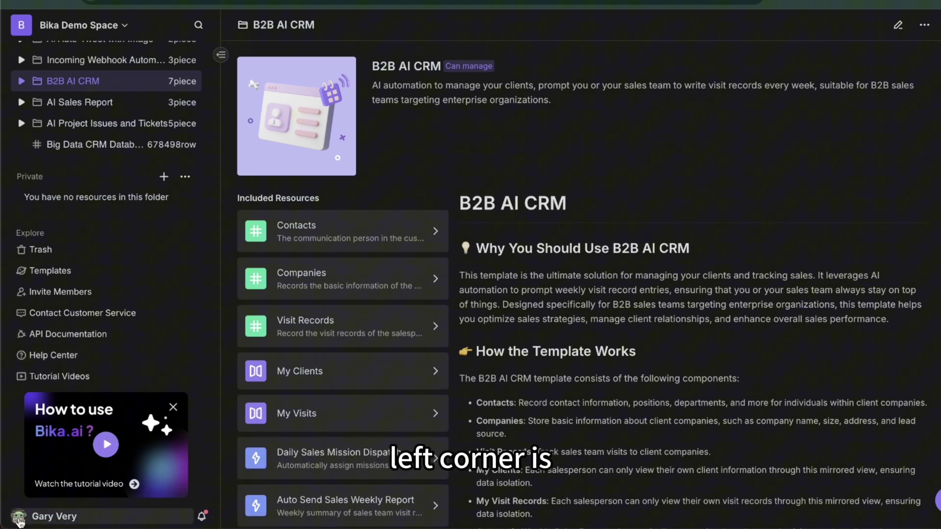
{"action": "left_click", "coordinate": [19, 523]}
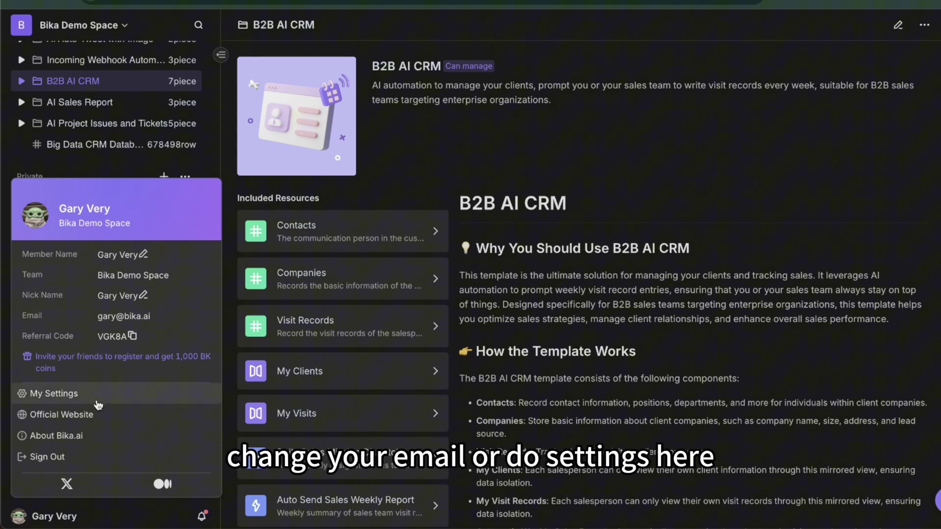
{"action": "left_click", "coordinate": [227, 205]}
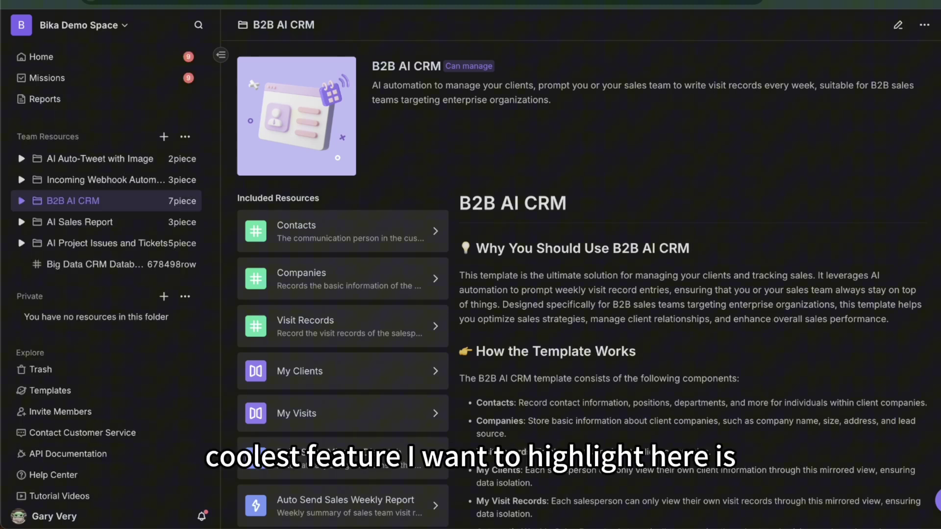
Browse the Marketing, Sales and Project Management templates, then search 'send email in bulk'
{"action": "left_click", "coordinate": [90, 391]}
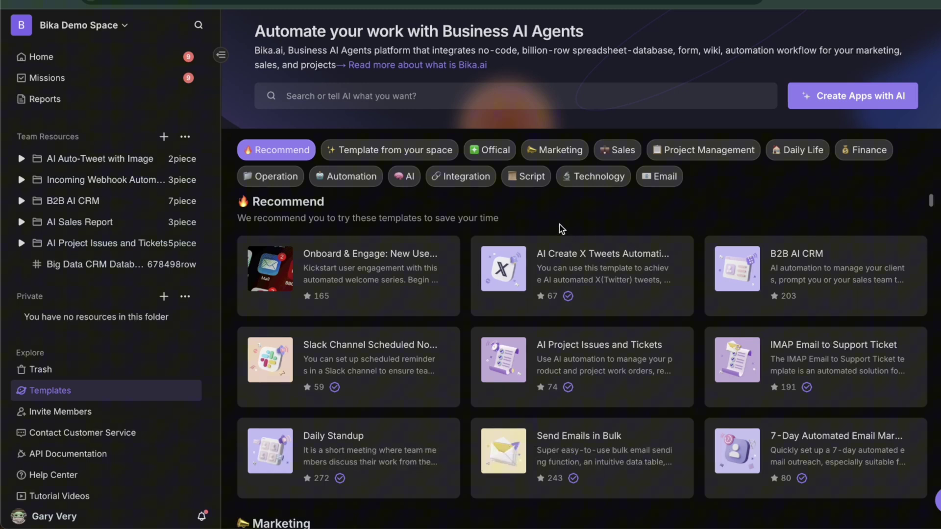
{"action": "left_click", "coordinate": [547, 154]}
{"action": "left_click", "coordinate": [631, 156]}
{"action": "left_click", "coordinate": [704, 150]}
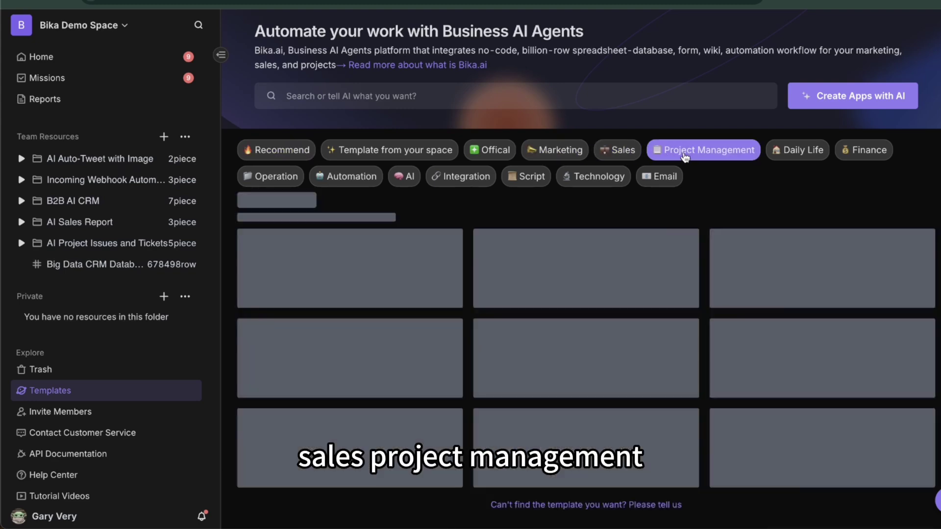
{"action": "left_click", "coordinate": [316, 98]}
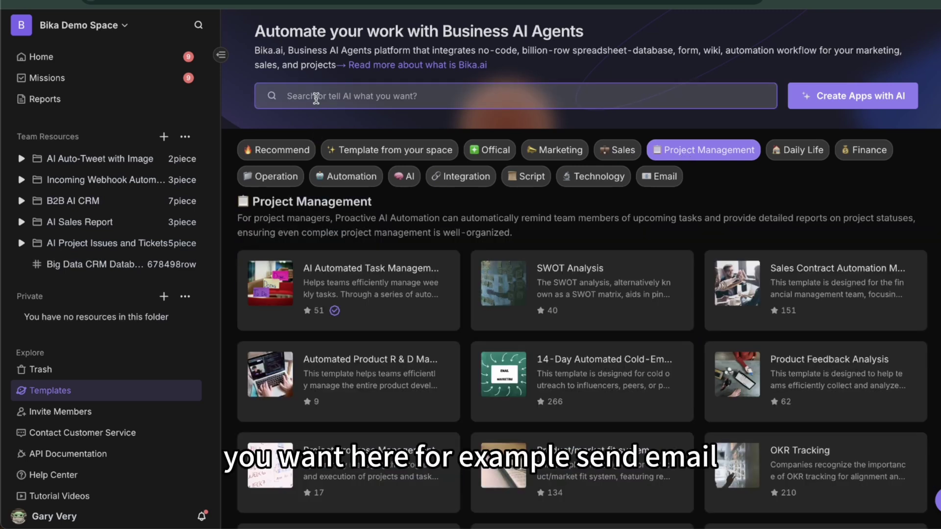
{"action": "type", "text": "send email in "}
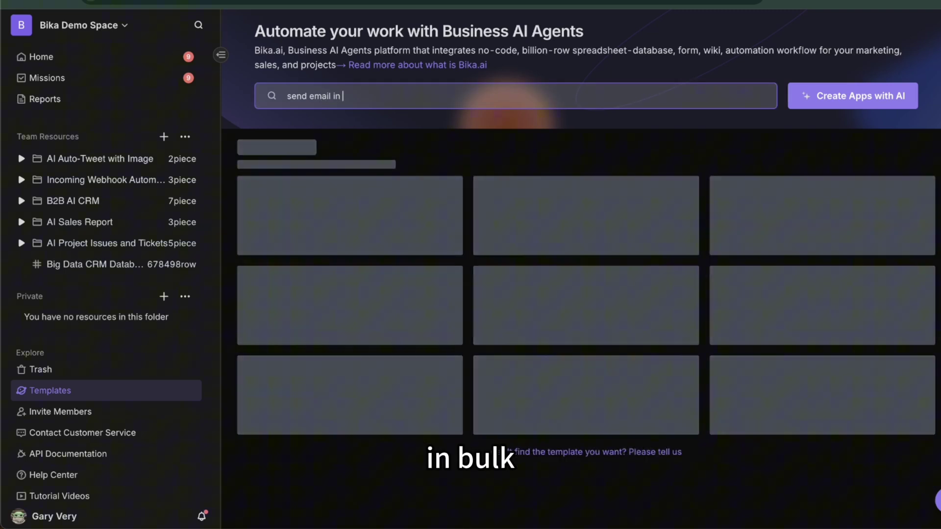
{"action": "type", "text": "bulk"}
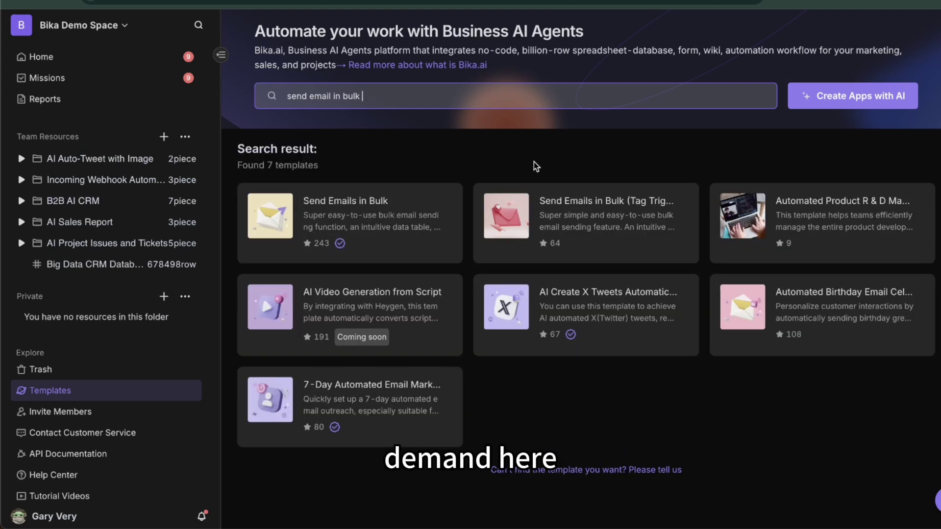
Open the Send Emails in Bulk (Tag Triggered) template and read through its readme
{"action": "left_click", "coordinate": [555, 229]}
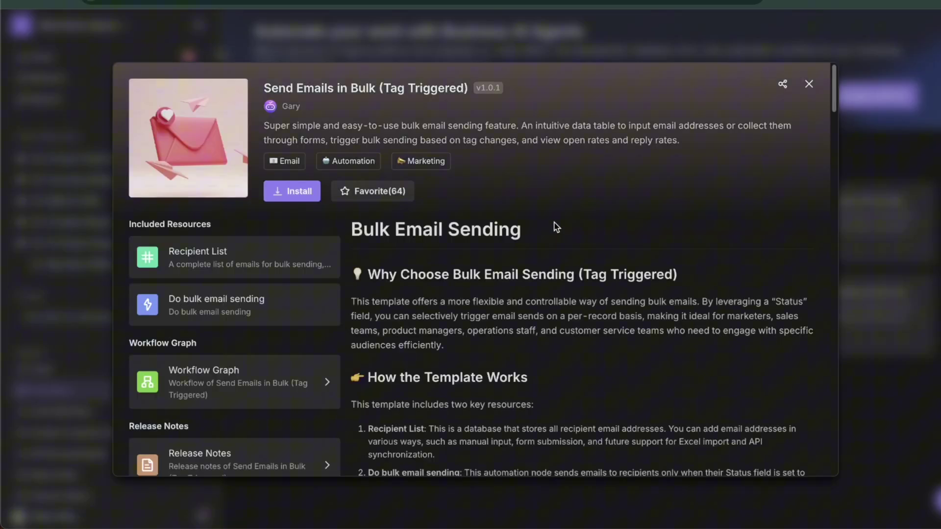
{"action": "scroll", "coordinate": [446, 325], "scroll_direction": "down", "scroll_amount": 3}
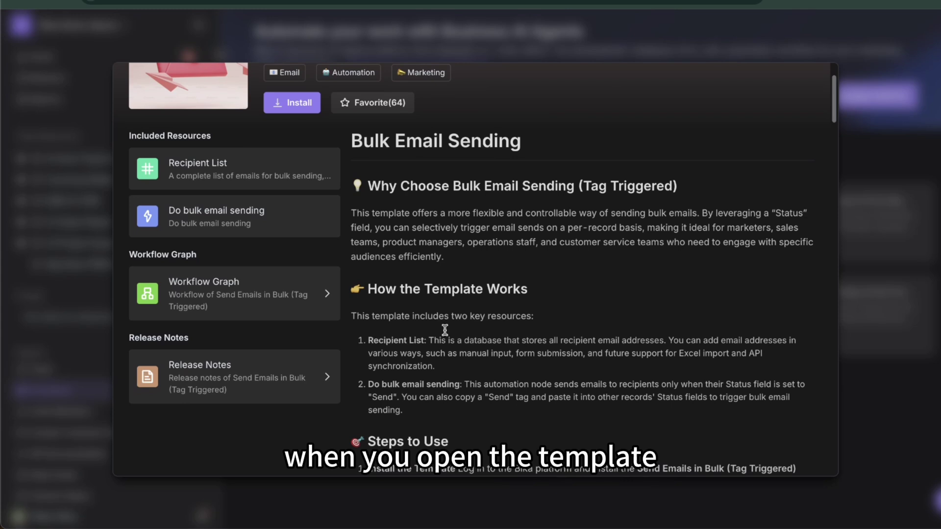
{"action": "scroll", "coordinate": [407, 210], "scroll_direction": "down", "scroll_amount": 3}
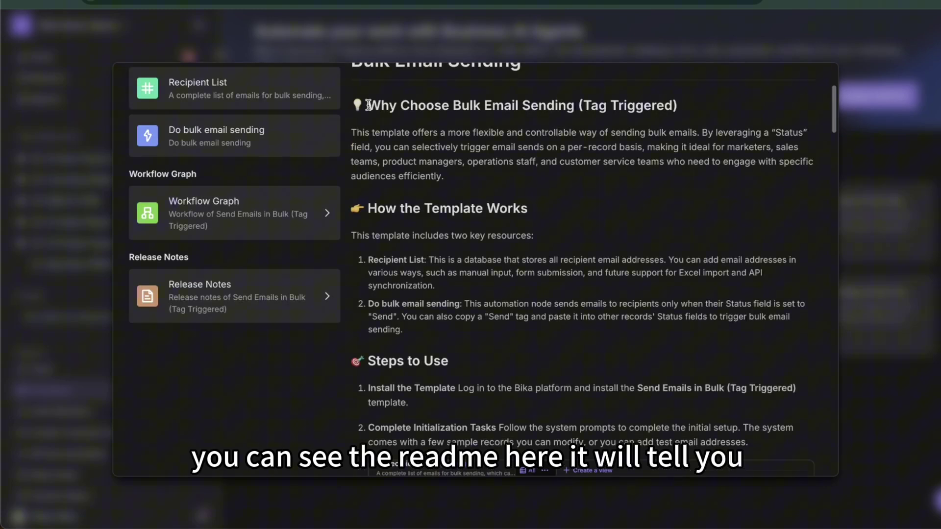
{"action": "left_click_drag", "start_coordinate": [368, 105], "coordinate": [515, 106]}
{"action": "scroll", "coordinate": [475, 149], "scroll_direction": "up", "scroll_amount": 2}
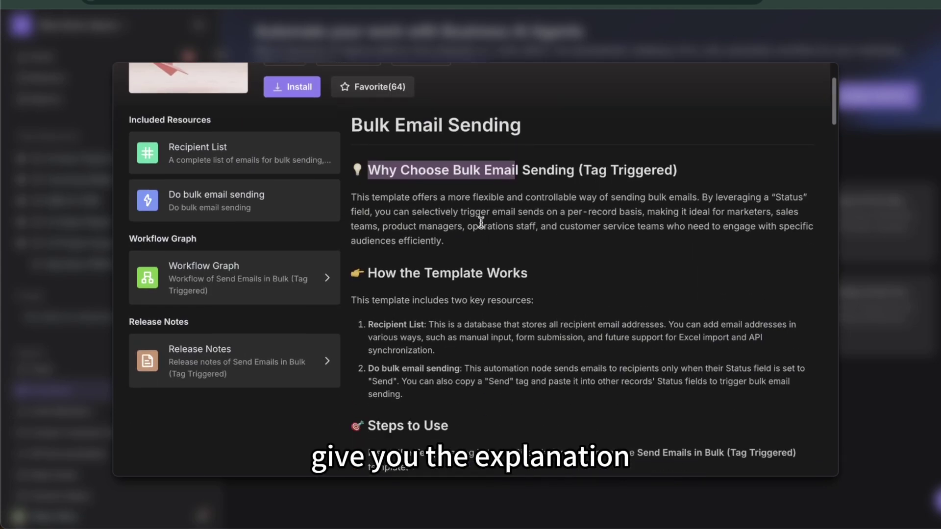
{"action": "scroll", "coordinate": [481, 223], "scroll_direction": "down", "scroll_amount": 1}
{"action": "scroll", "coordinate": [441, 216], "scroll_direction": "down", "scroll_amount": 2}
{"action": "left_click", "coordinate": [368, 206]}
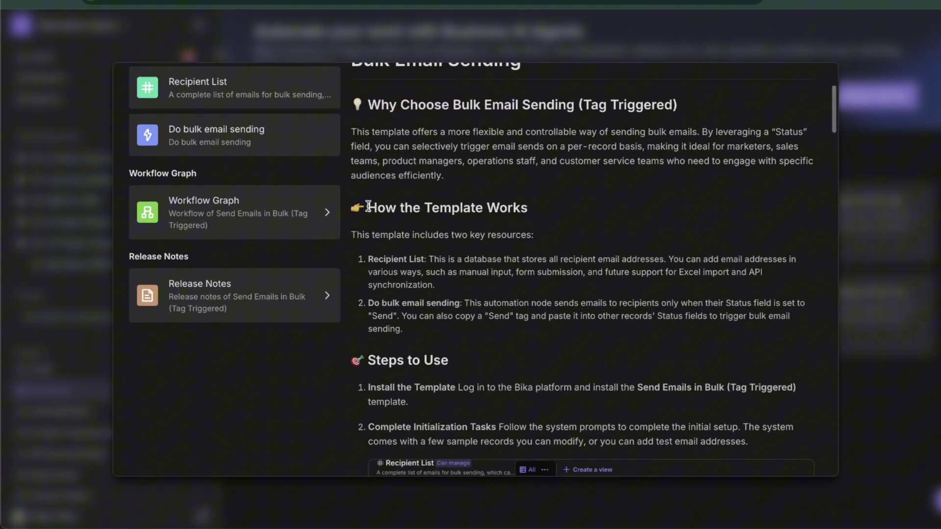
{"action": "scroll", "coordinate": [457, 140], "scroll_direction": "down", "scroll_amount": 9}
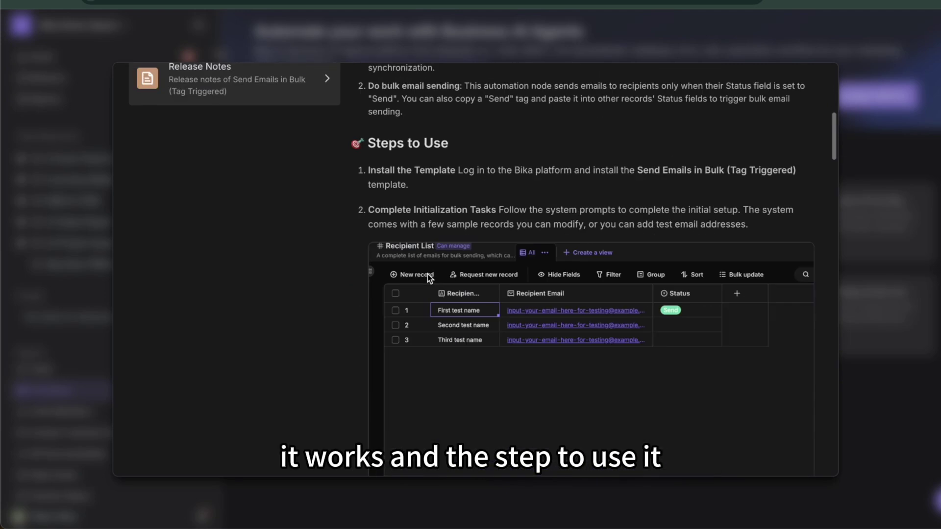
{"action": "scroll", "coordinate": [468, 275], "scroll_direction": "down", "scroll_amount": 20}
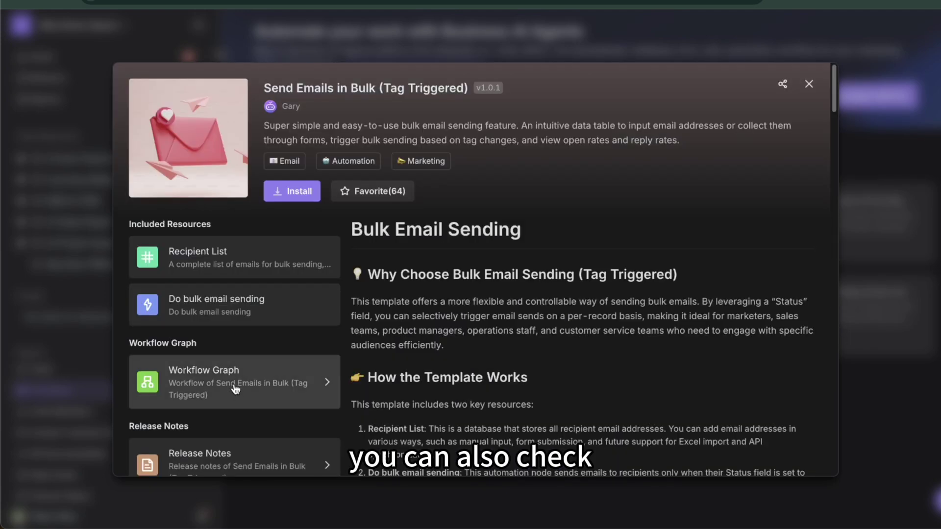
View the template's workflow graph, return to its overview, and start installing it
{"action": "left_click", "coordinate": [237, 378]}
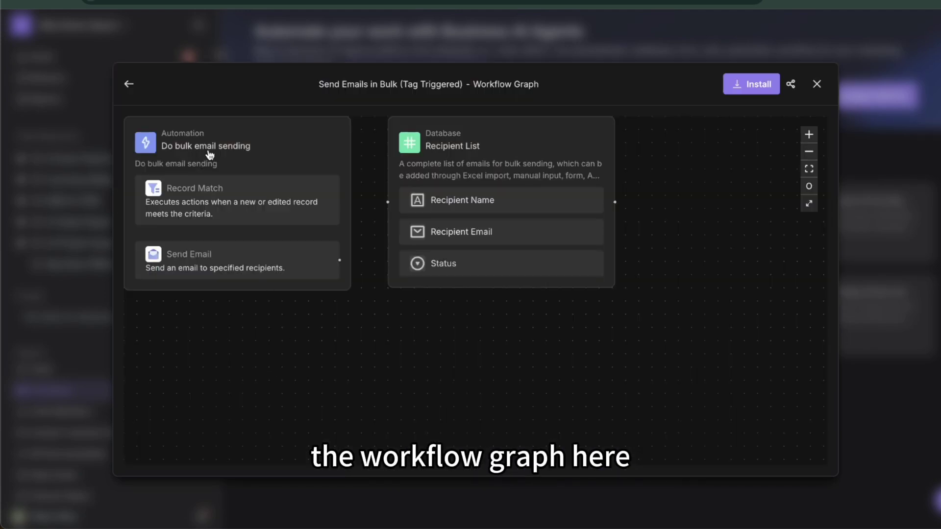
{"action": "left_click", "coordinate": [129, 86]}
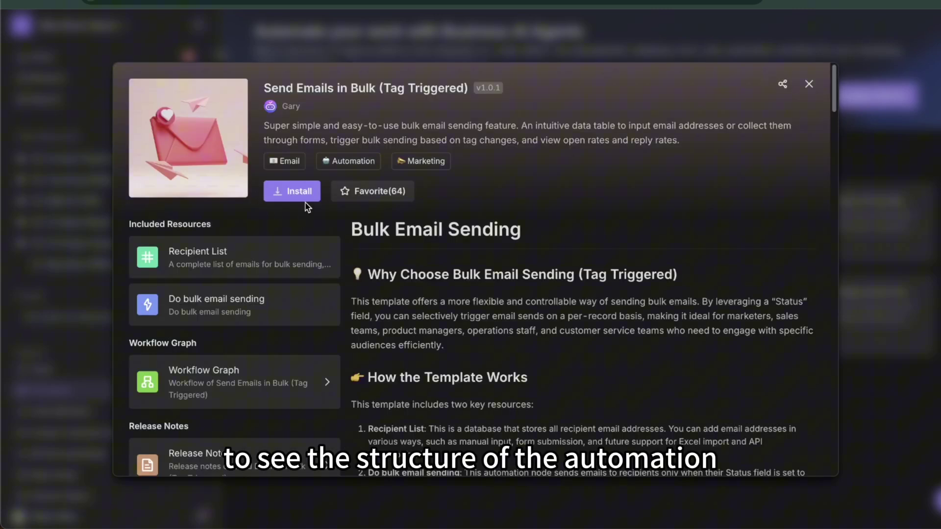
{"action": "left_click", "coordinate": [300, 197]}
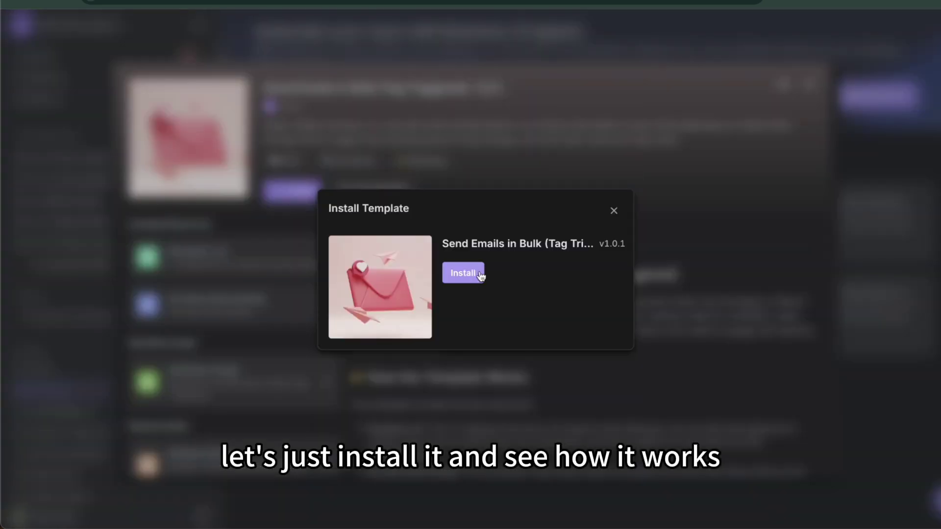
Confirm the install and open the Recipient List and Do bulk email sending automation
{"action": "left_click", "coordinate": [464, 274]}
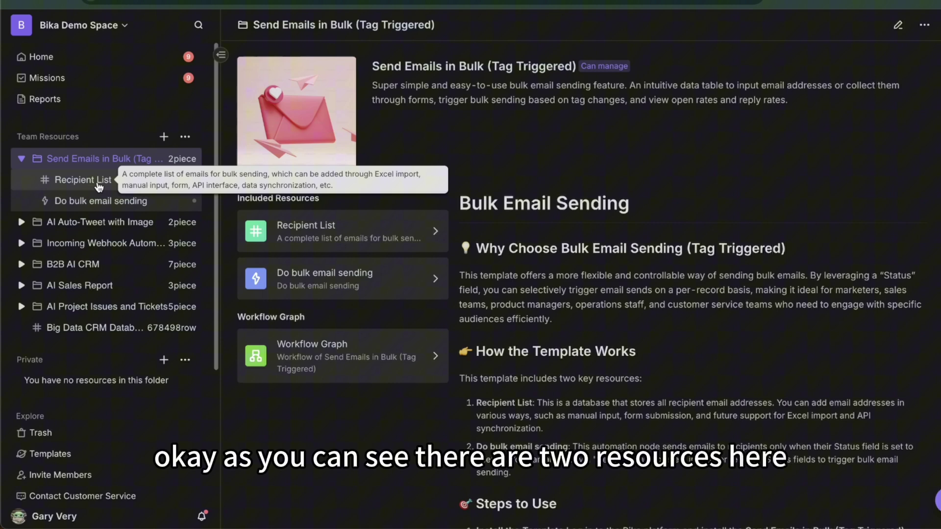
{"action": "left_click", "coordinate": [91, 182]}
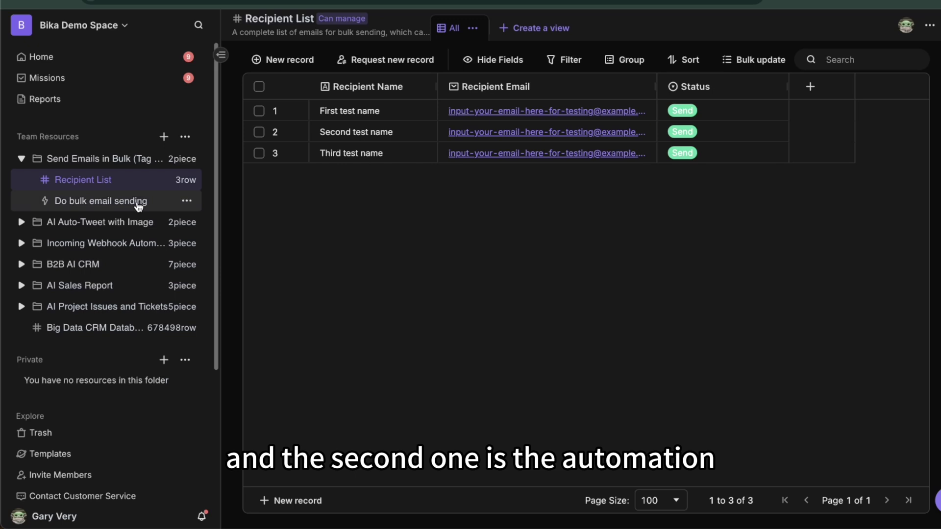
{"action": "left_click", "coordinate": [116, 204]}
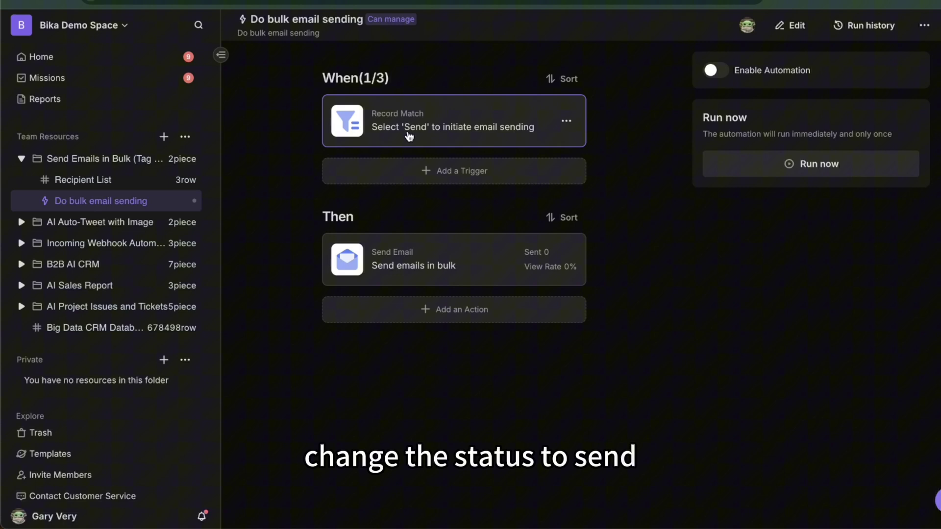
Inspect the Send Email action's recipient, personalised subject and Markdown message content
{"action": "left_click", "coordinate": [410, 267]}
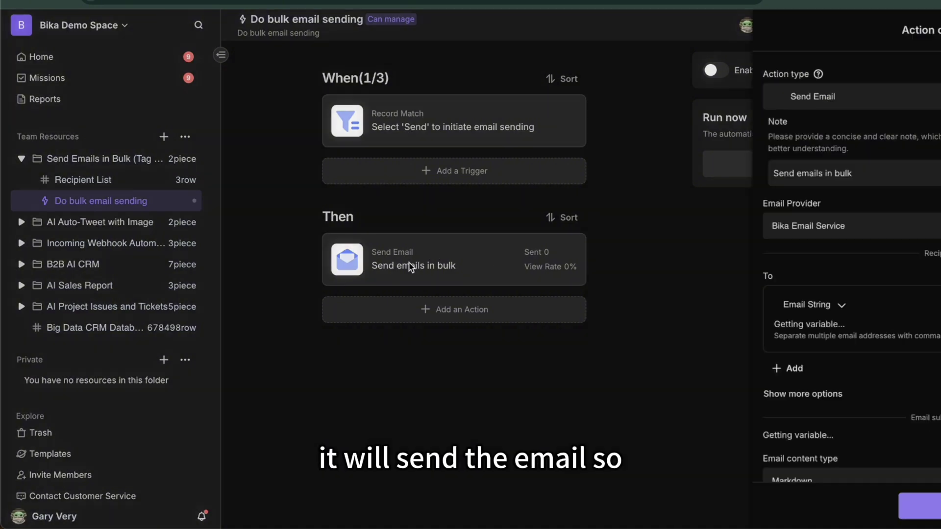
{"action": "scroll", "coordinate": [592, 272], "scroll_direction": "down", "scroll_amount": 5}
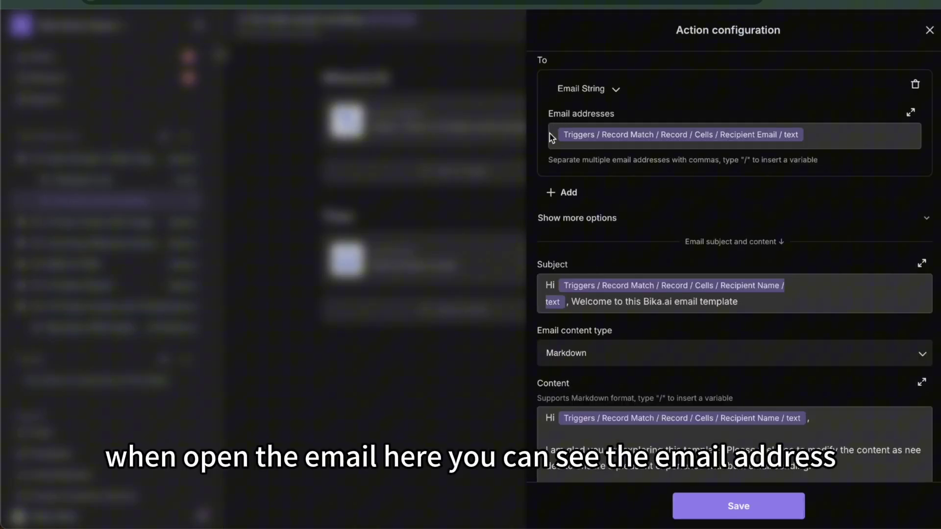
{"action": "scroll", "coordinate": [633, 142], "scroll_direction": "down", "scroll_amount": 1}
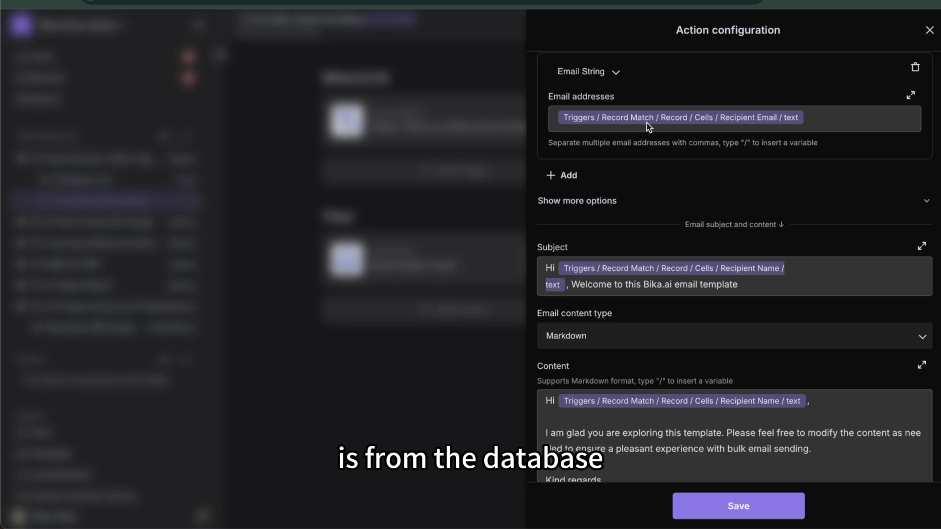
{"action": "scroll", "coordinate": [646, 125], "scroll_direction": "down", "scroll_amount": 2}
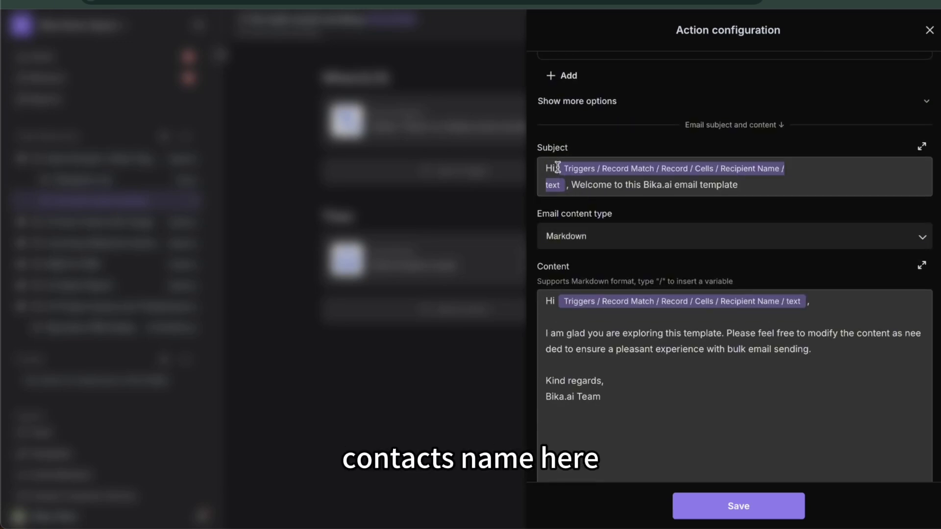
{"action": "left_click", "coordinate": [563, 333]}
{"action": "left_click", "coordinate": [836, 353]}
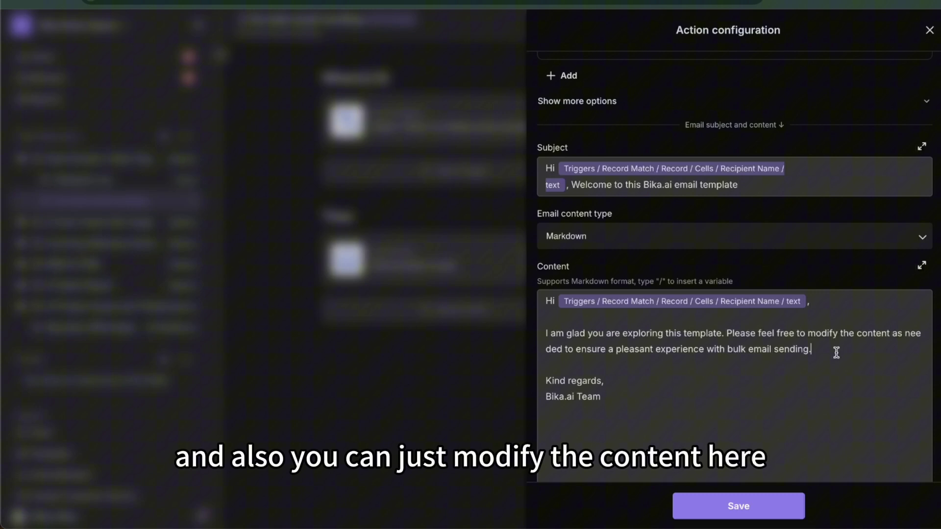
{"action": "left_click_drag", "start_coordinate": [837, 353], "coordinate": [598, 330]}
{"action": "left_click", "coordinate": [659, 370]}
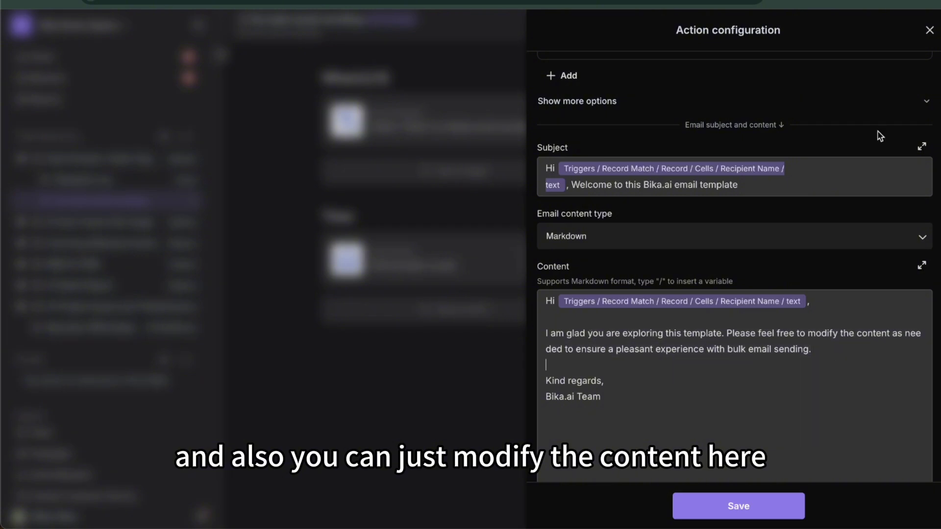
Enable the bulk email automation and enter the user's name and email in the first Recipient List row
{"action": "left_click", "coordinate": [930, 31]}
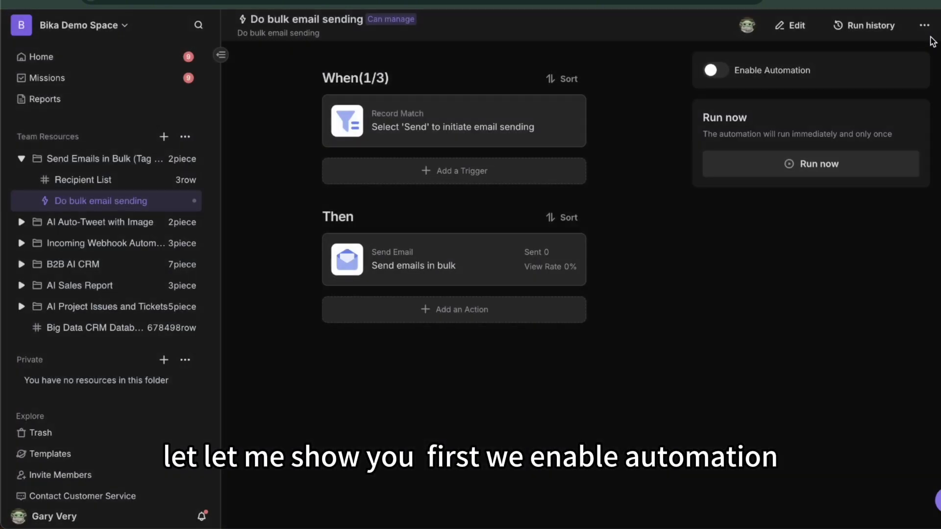
{"action": "left_click", "coordinate": [724, 73]}
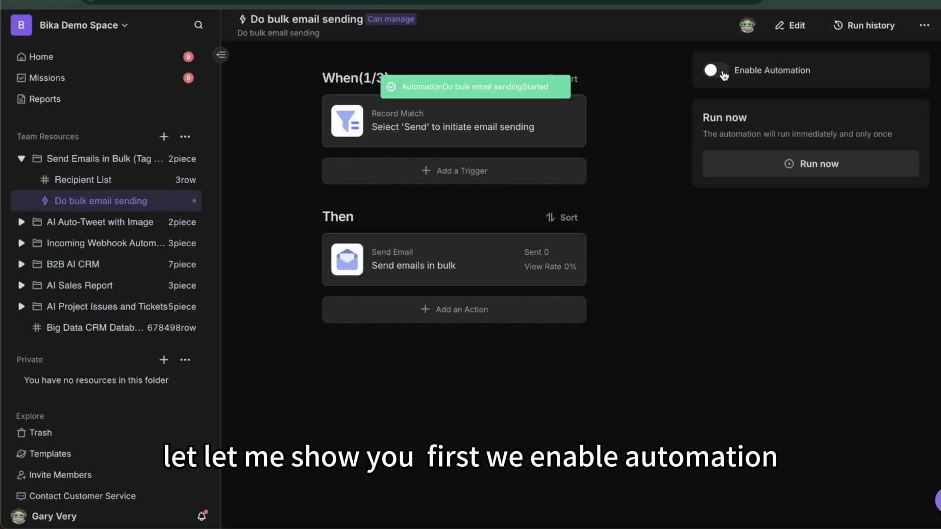
{"action": "left_click", "coordinate": [99, 185]}
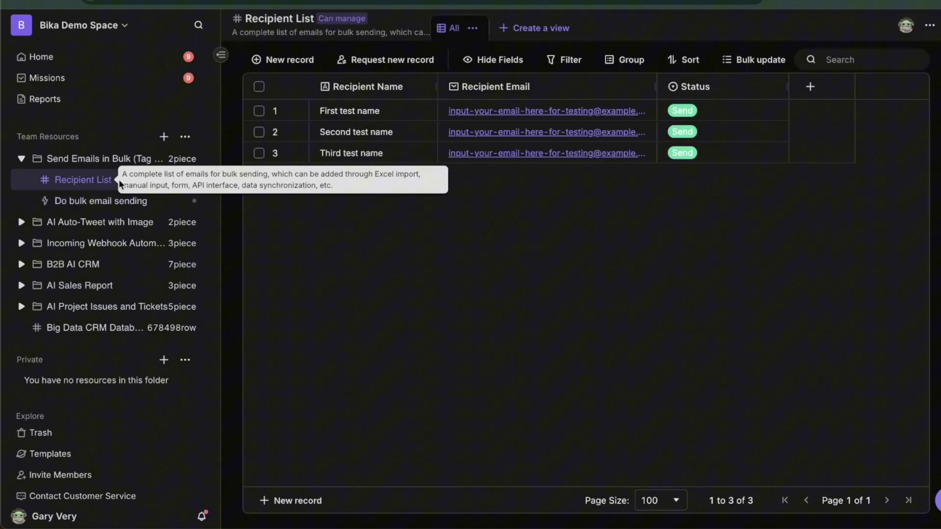
{"action": "left_click", "coordinate": [355, 112]}
{"action": "type", "text": "gar"}
{"action": "key", "text": "Escape"}
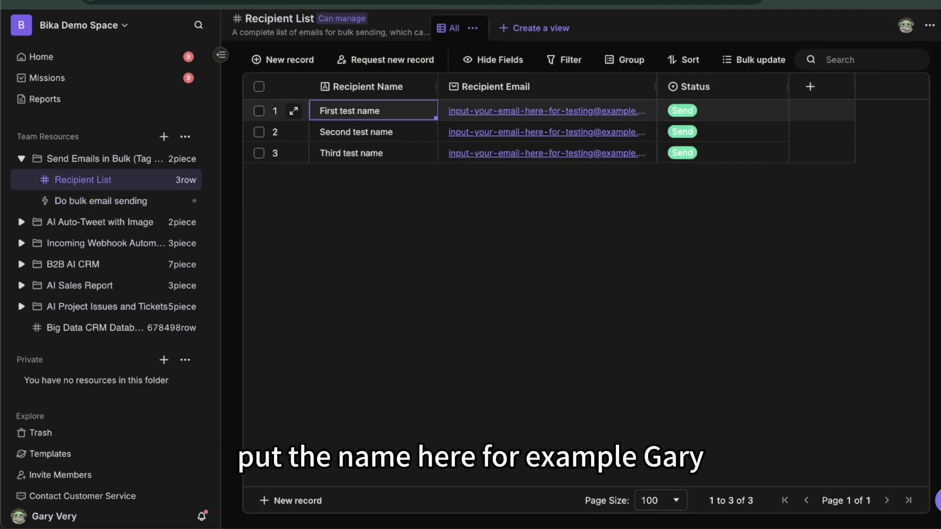
{"action": "type", "text": "gary"}
{"action": "left_click", "coordinate": [445, 111]}
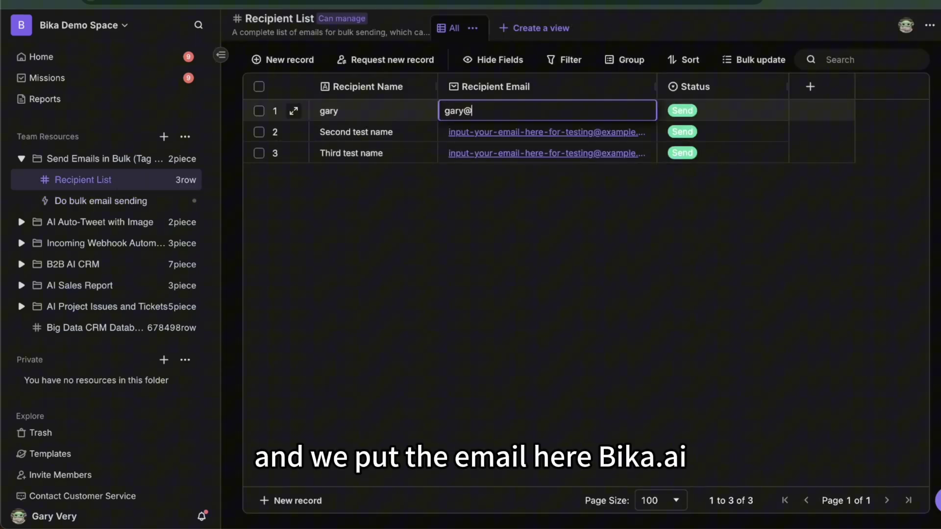
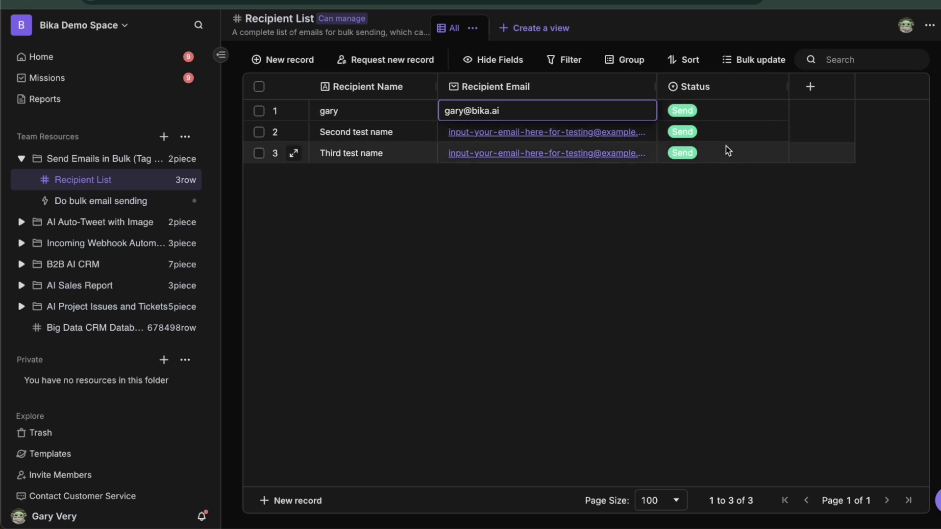
Clear every Status cell and mark only the first recipient as Send
{"action": "left_click_drag", "start_coordinate": [724, 111], "coordinate": [723, 157]}
{"action": "key", "text": "Delete"}
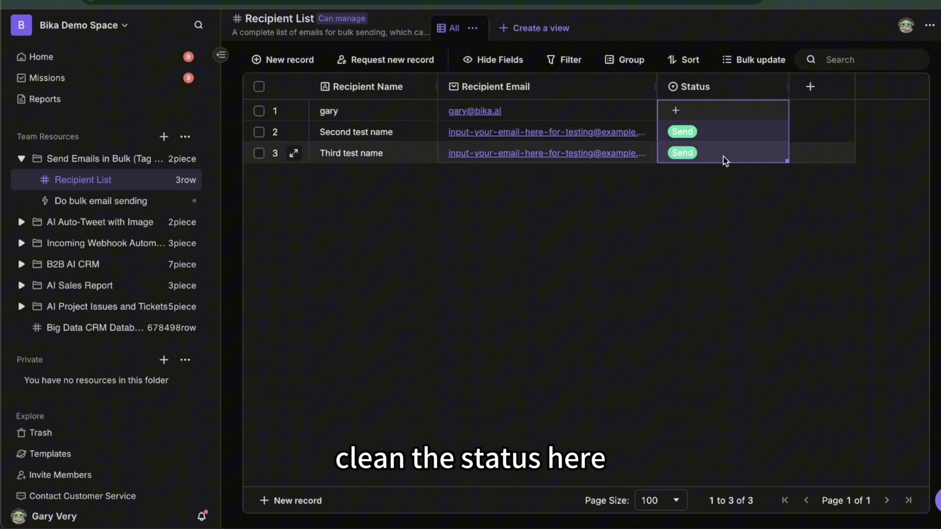
{"action": "left_click", "coordinate": [700, 114]}
{"action": "left_click", "coordinate": [676, 111]}
{"action": "left_click", "coordinate": [686, 166]}
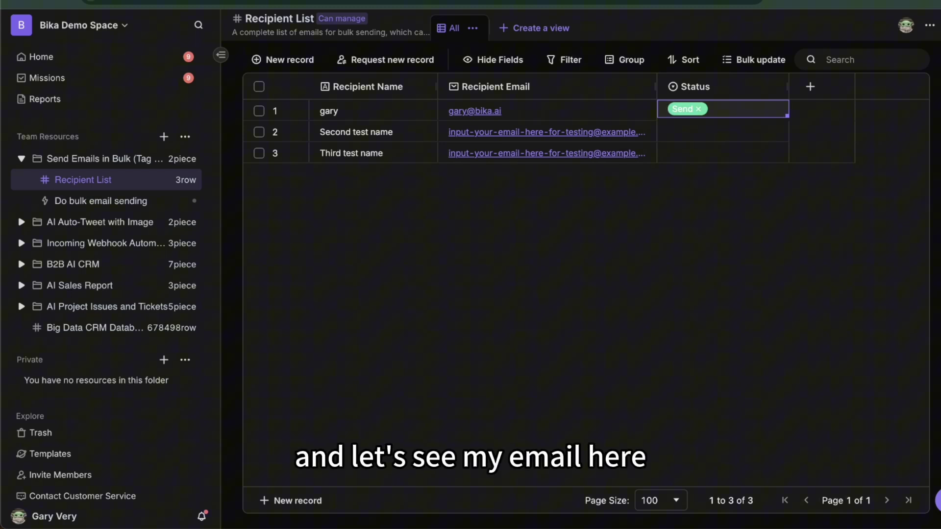
In WeCom Mail, open and read the newest personalised welcome email from noreply
{"action": "key", "text": "super+Tab"}
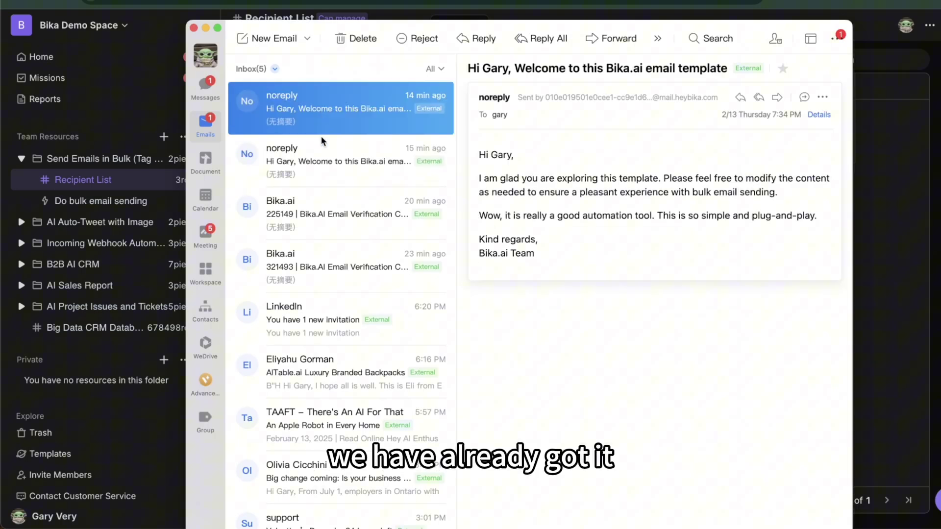
{"action": "left_click", "coordinate": [319, 122]}
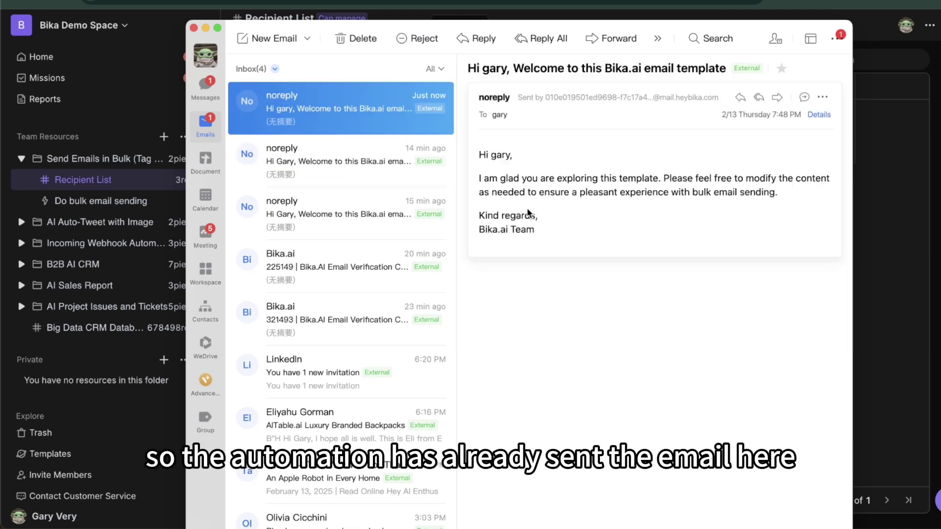
{"action": "left_click_drag", "start_coordinate": [478, 156], "coordinate": [544, 160]}
{"action": "left_click", "coordinate": [556, 161]}
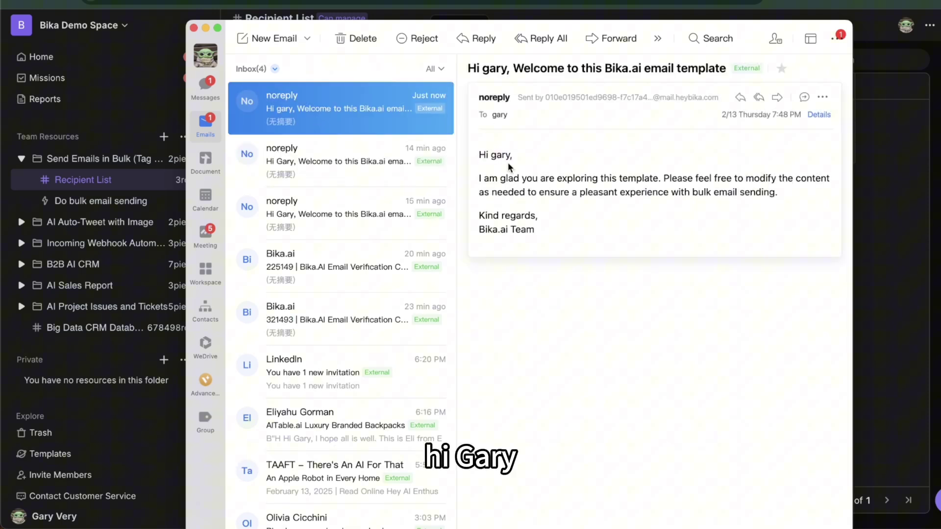
{"action": "left_click_drag", "start_coordinate": [480, 178], "coordinate": [627, 181]}
{"action": "left_click", "coordinate": [663, 181]}
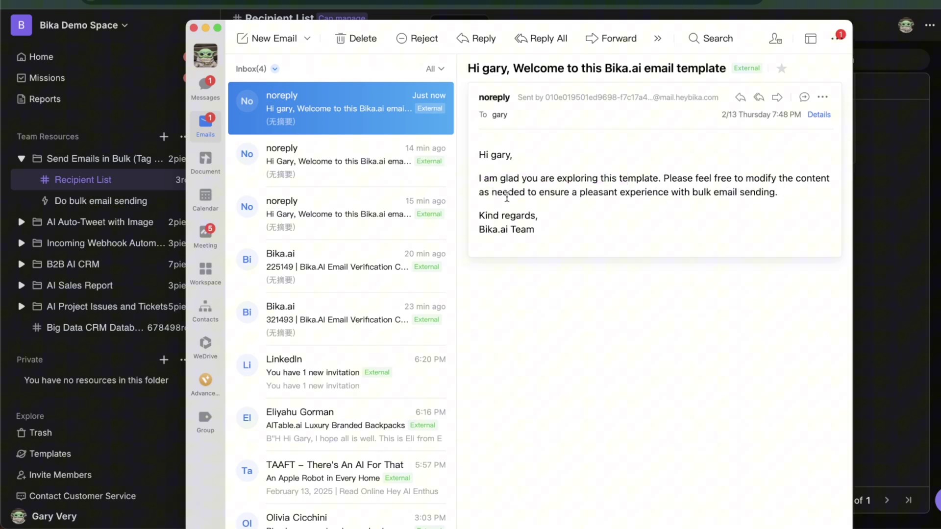
{"action": "left_click_drag", "start_coordinate": [606, 193], "coordinate": [720, 228]}
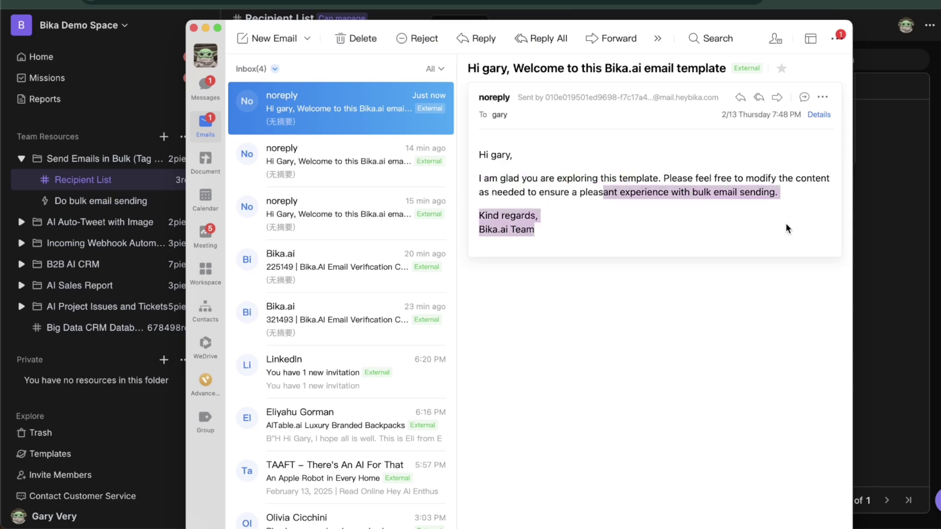
{"action": "left_click", "coordinate": [721, 227]}
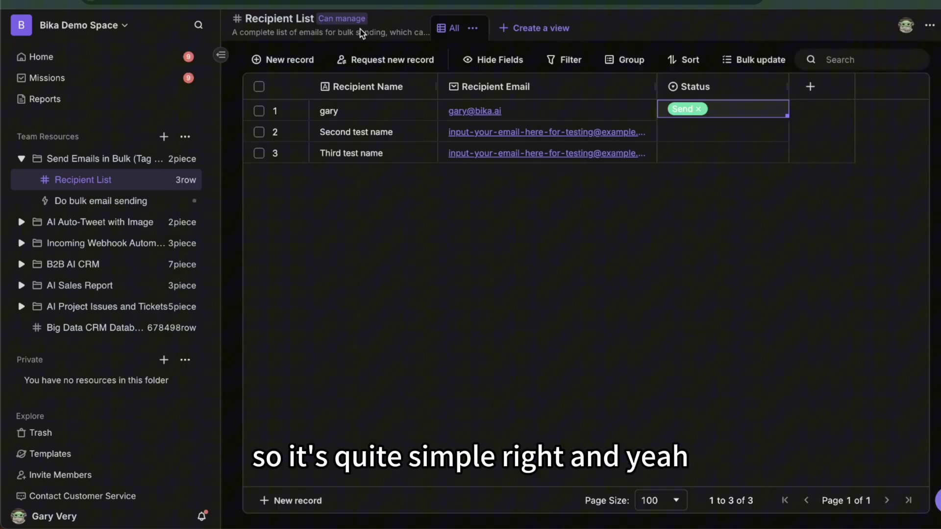
Add the line 'Wow, it is so simple and plug-and-play' to the Send Email content and save
{"action": "left_click", "coordinate": [100, 202]}
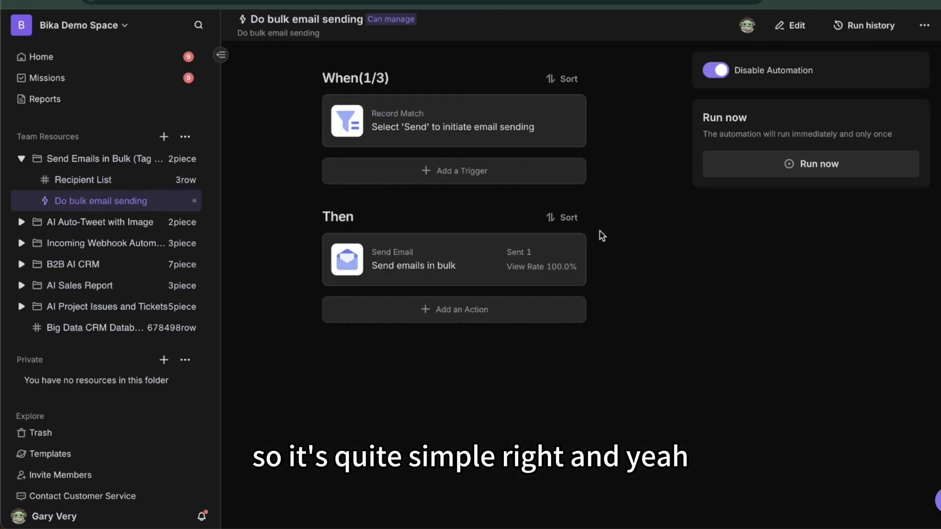
{"action": "left_click", "coordinate": [467, 258]}
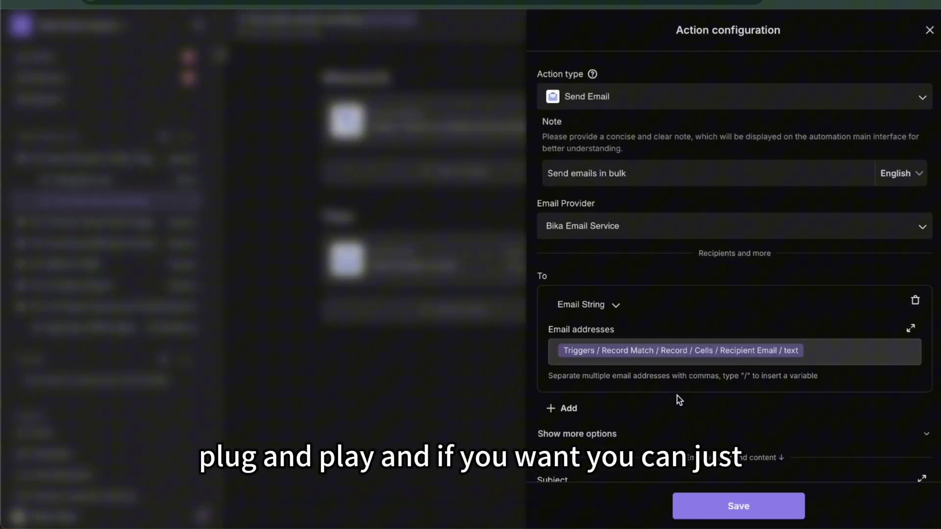
{"action": "scroll", "coordinate": [678, 397], "scroll_direction": "down", "scroll_amount": 5}
{"action": "left_click", "coordinate": [838, 376]}
{"action": "key", "text": "Return"}
{"action": "key", "text": "Return"}
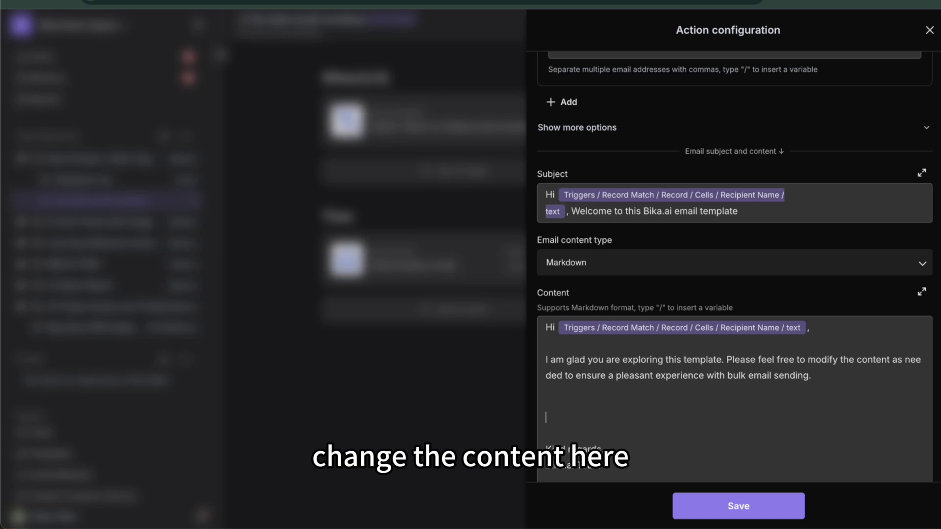
{"action": "type", "text": "Wow, it"}
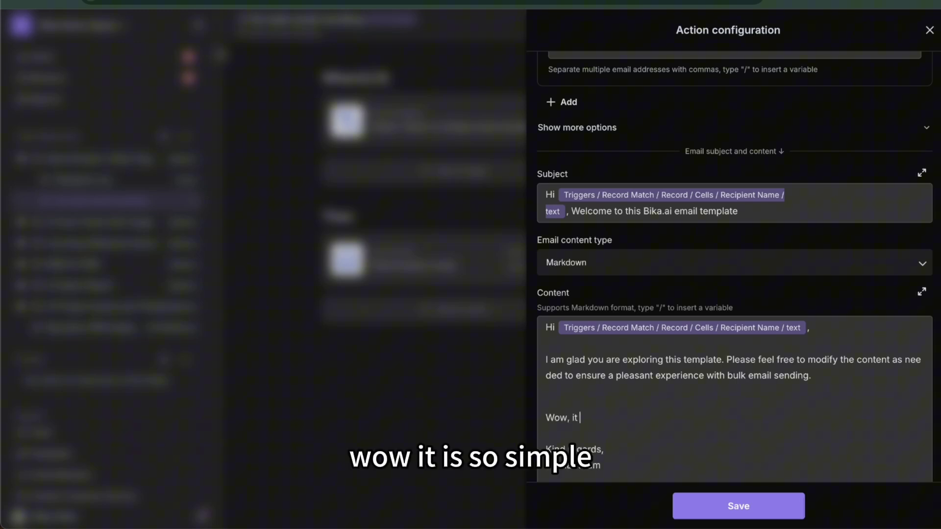
{"action": "type", "text": " is so simple and p"}
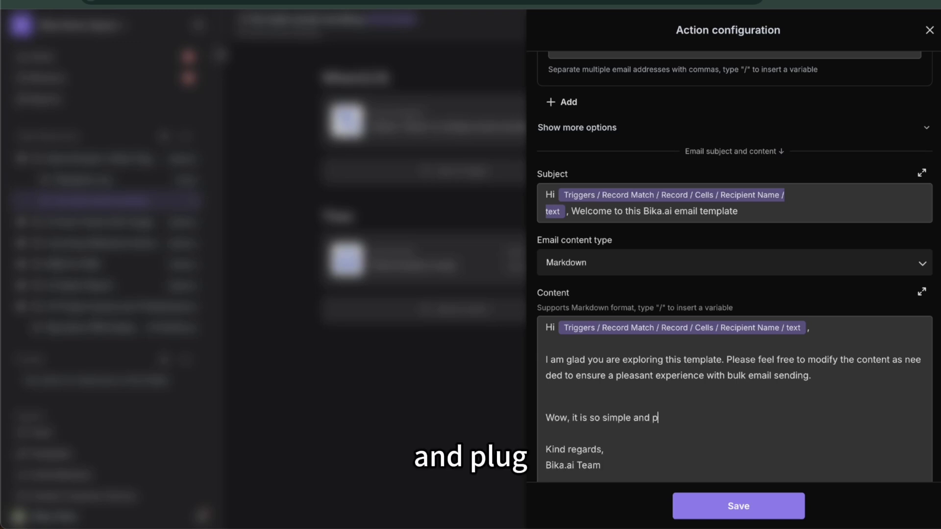
{"action": "type", "text": "lug-and-play!"}
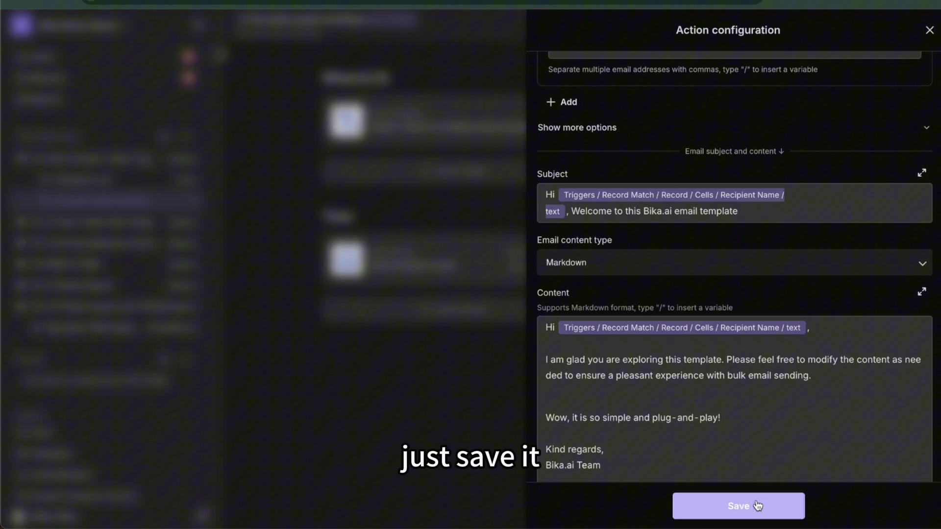
{"action": "left_click", "coordinate": [742, 506]}
{"action": "left_click", "coordinate": [86, 180]}
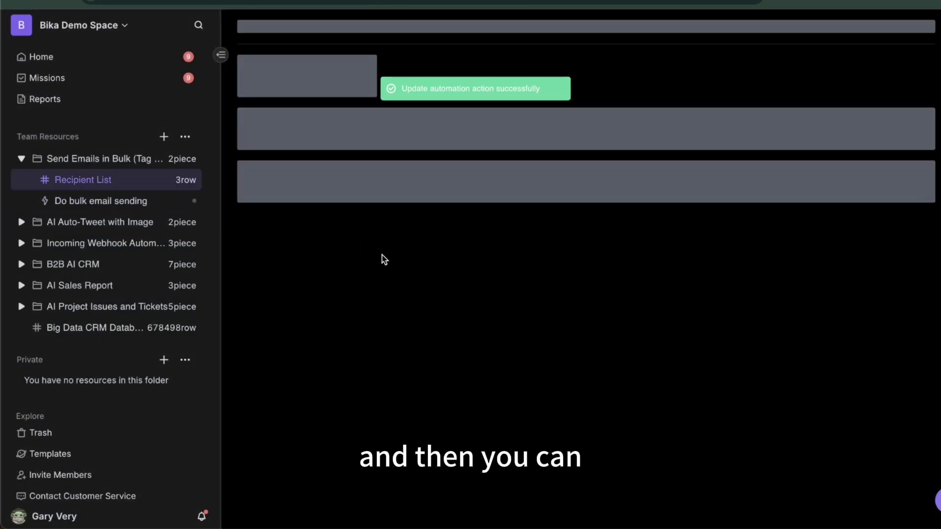
{"action": "left_click", "coordinate": [711, 111]}
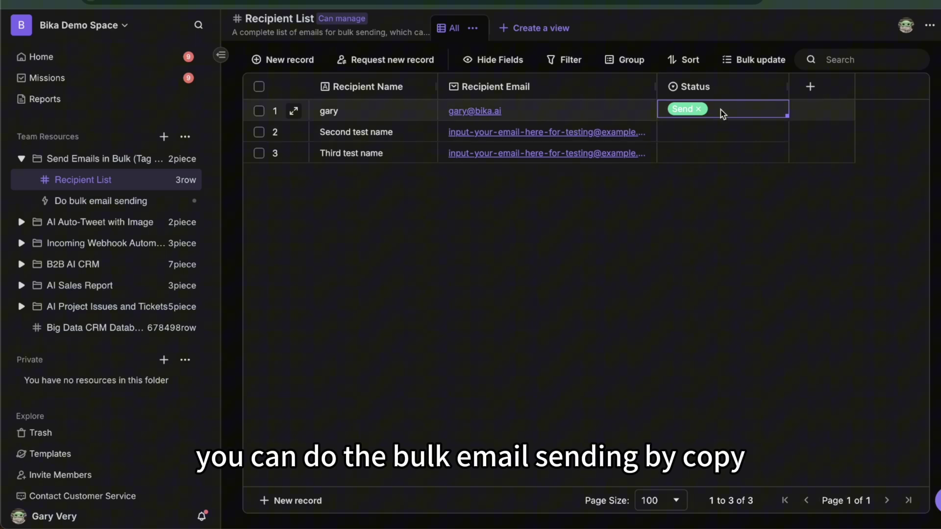
{"action": "left_click_drag", "start_coordinate": [685, 139], "coordinate": [686, 151]}
{"action": "type", "text": "Send"}
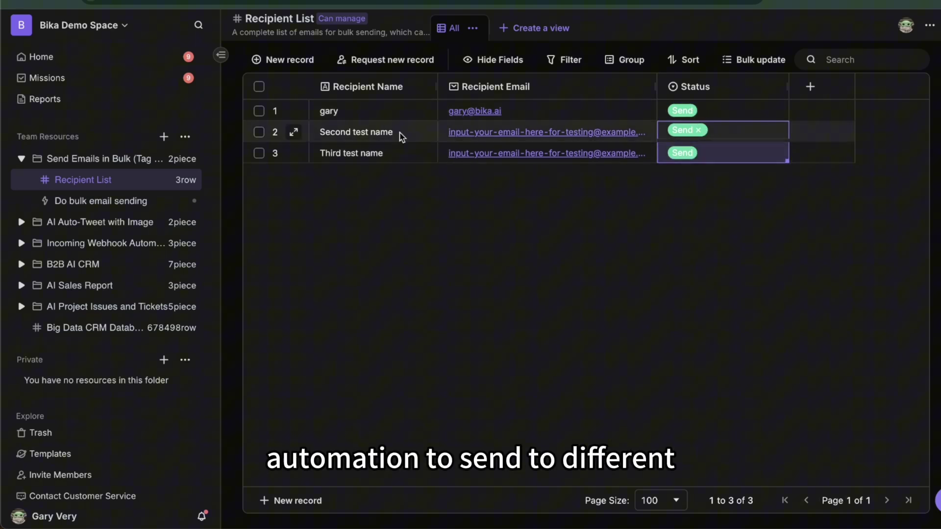
{"action": "left_click_drag", "start_coordinate": [360, 110], "coordinate": [358, 142]}
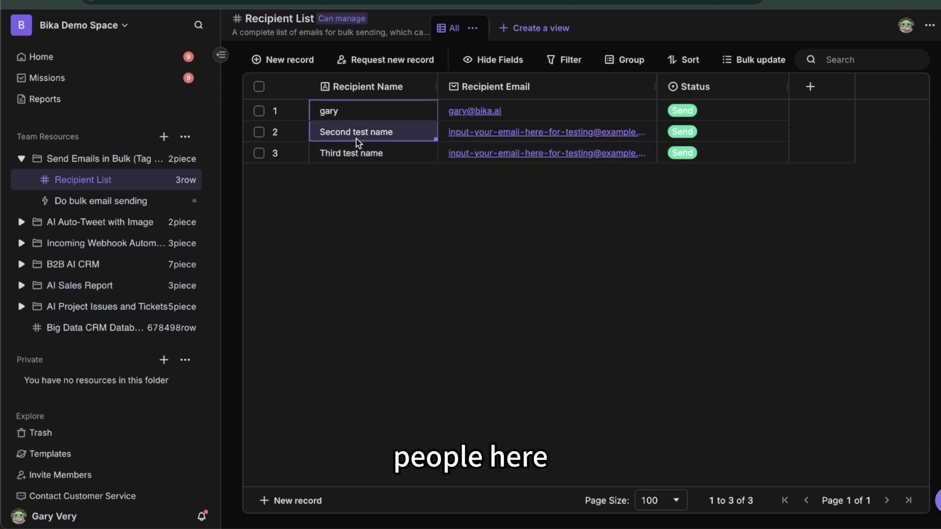
{"action": "left_click", "coordinate": [357, 144]}
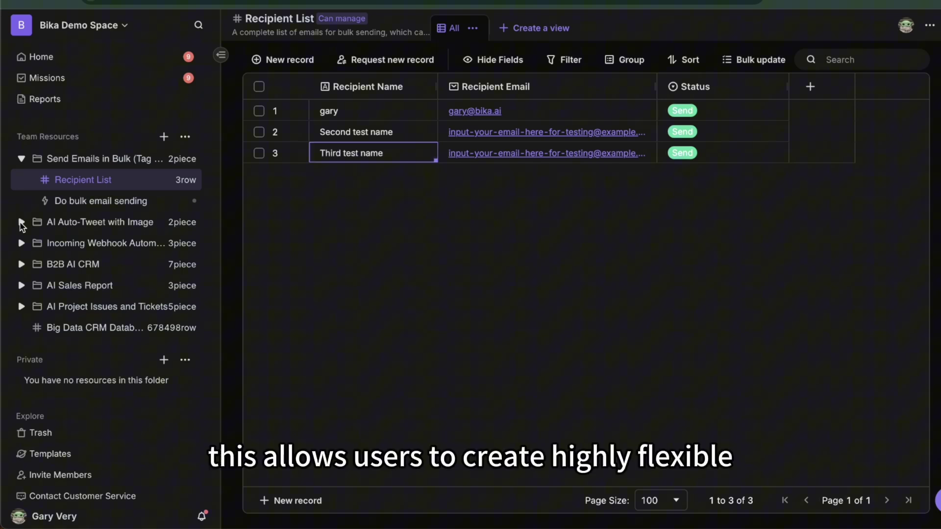
Expand the AI Auto-Tweet with Image folder and open its Schedule Tweets automation
{"action": "left_click", "coordinate": [21, 223]}
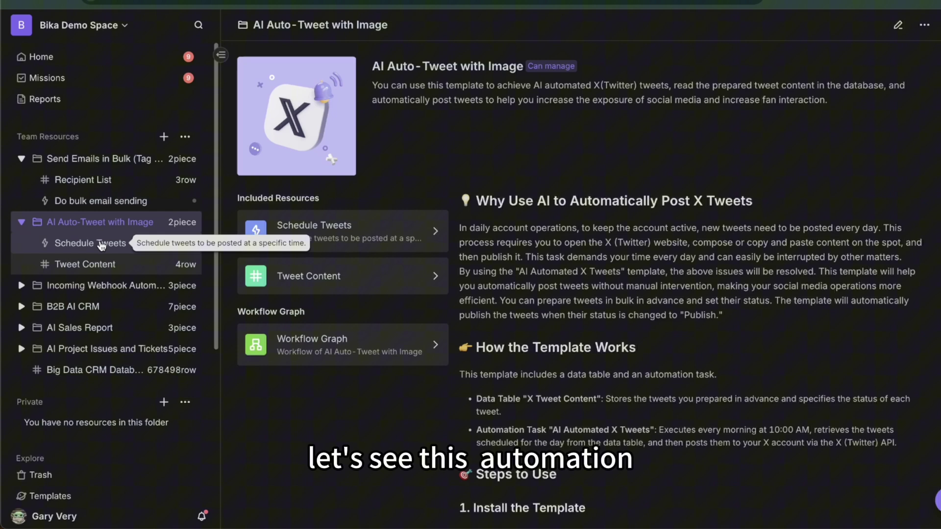
{"action": "left_click", "coordinate": [101, 245]}
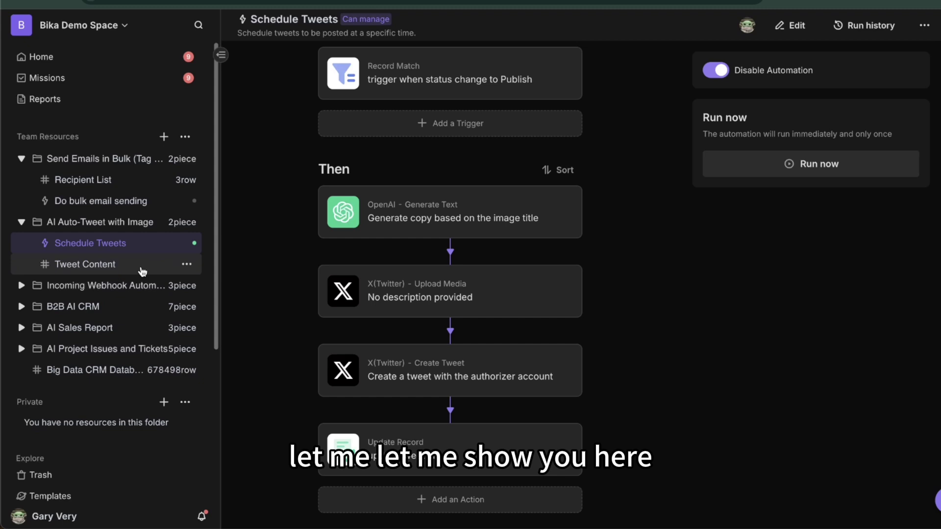
Open the Tweet Content table and clear the Publish status from rows 1–3
{"action": "left_click", "coordinate": [107, 267]}
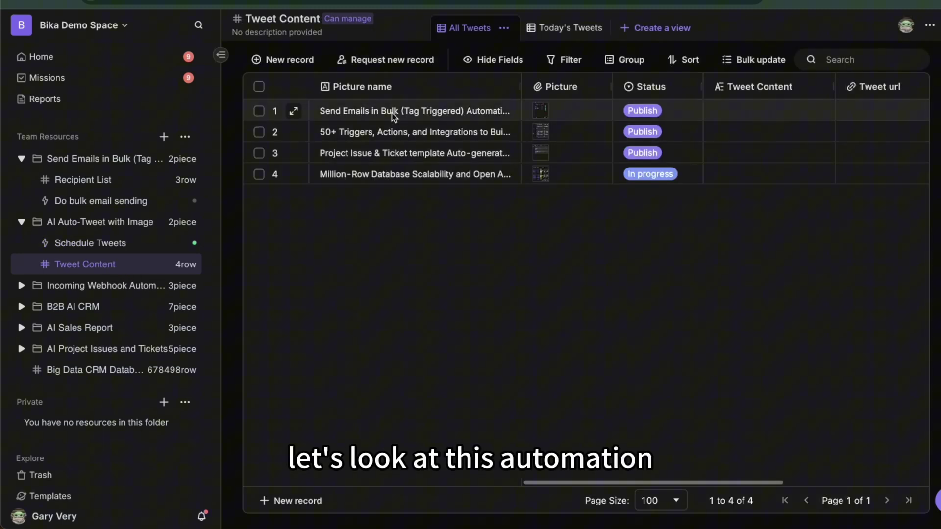
{"action": "left_click_drag", "start_coordinate": [391, 113], "coordinate": [402, 175]}
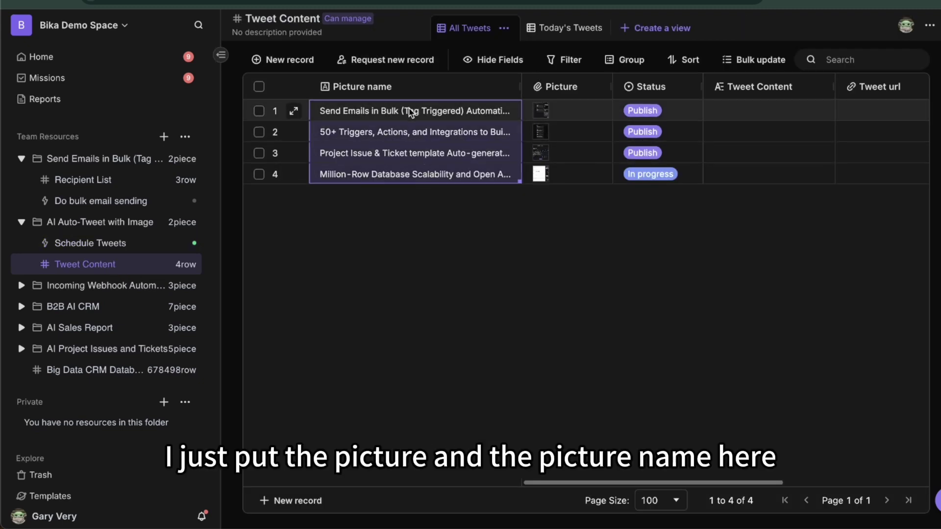
{"action": "left_click_drag", "start_coordinate": [647, 111], "coordinate": [679, 148]}
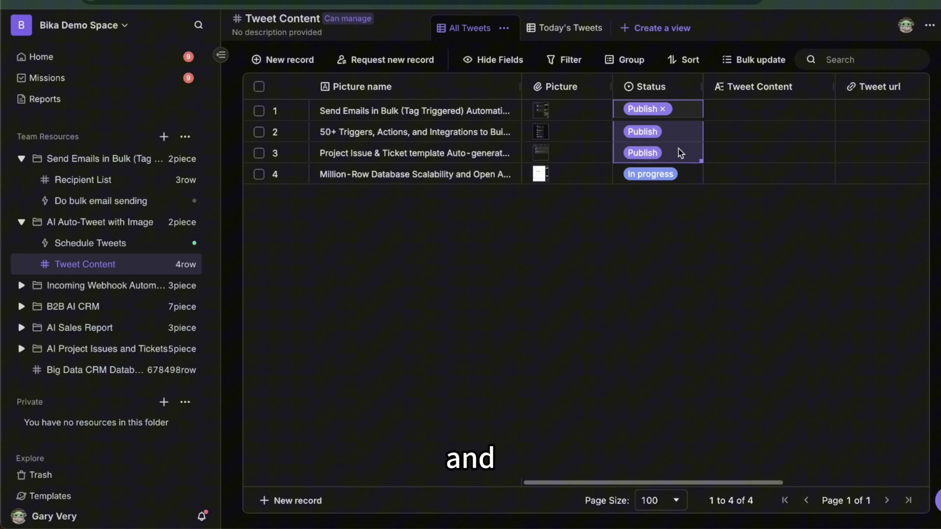
{"action": "key", "text": "Delete"}
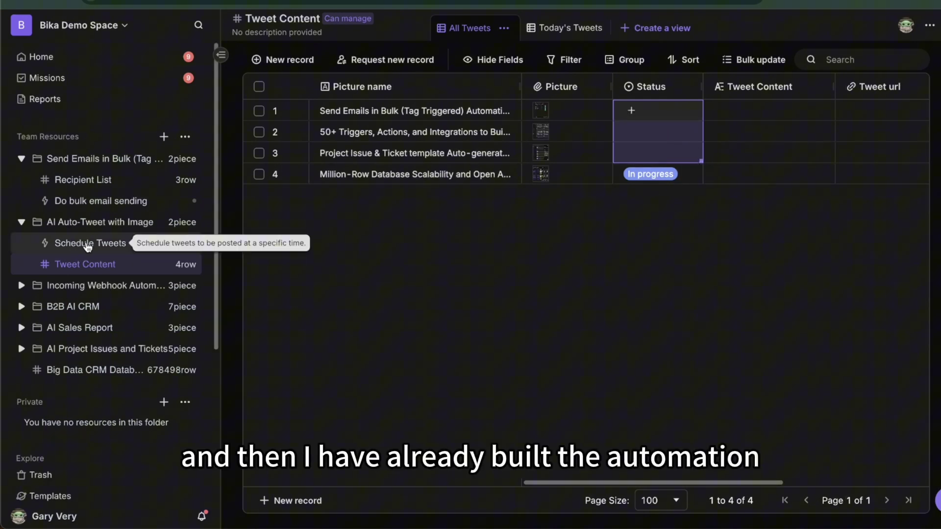
{"action": "left_click", "coordinate": [652, 116]}
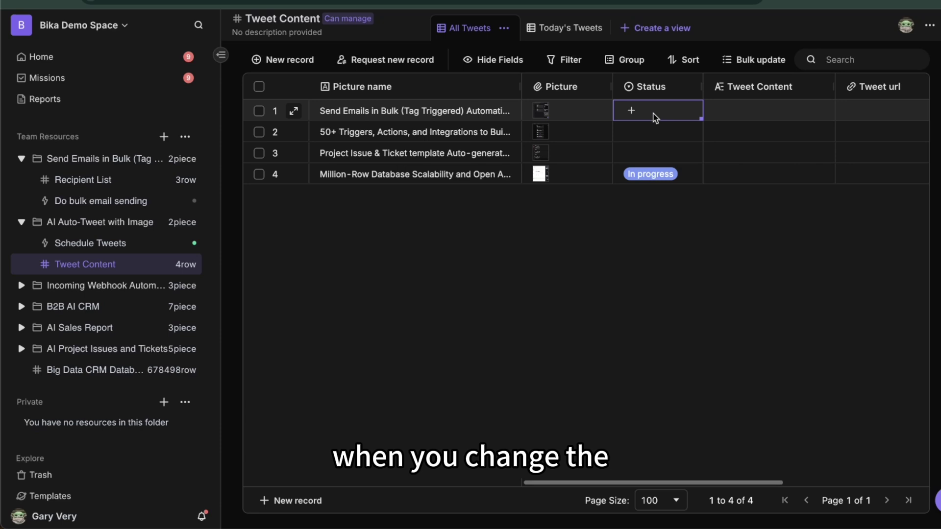
{"action": "left_click", "coordinate": [655, 116]}
{"action": "left_click", "coordinate": [777, 267]}
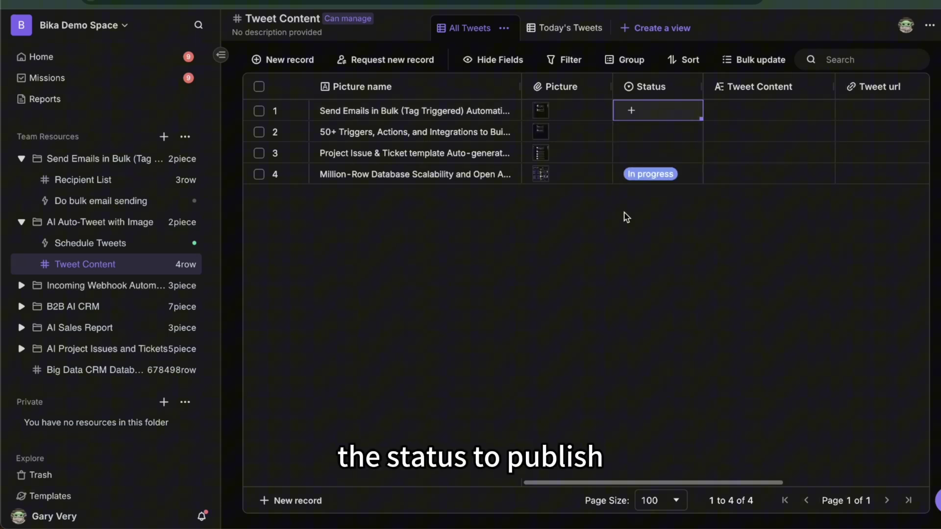
{"action": "left_click", "coordinate": [657, 150]}
Check row 1's still-empty Tweet Content and Tweet url cells
{"action": "left_click", "coordinate": [401, 117]}
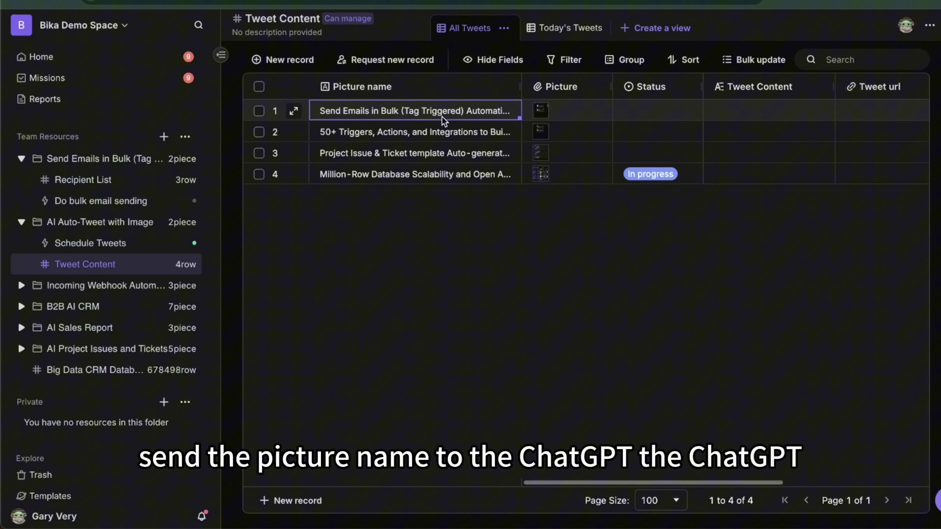
{"action": "left_click", "coordinate": [749, 118]}
{"action": "scroll", "coordinate": [752, 117], "scroll_direction": "right", "scroll_amount": 2}
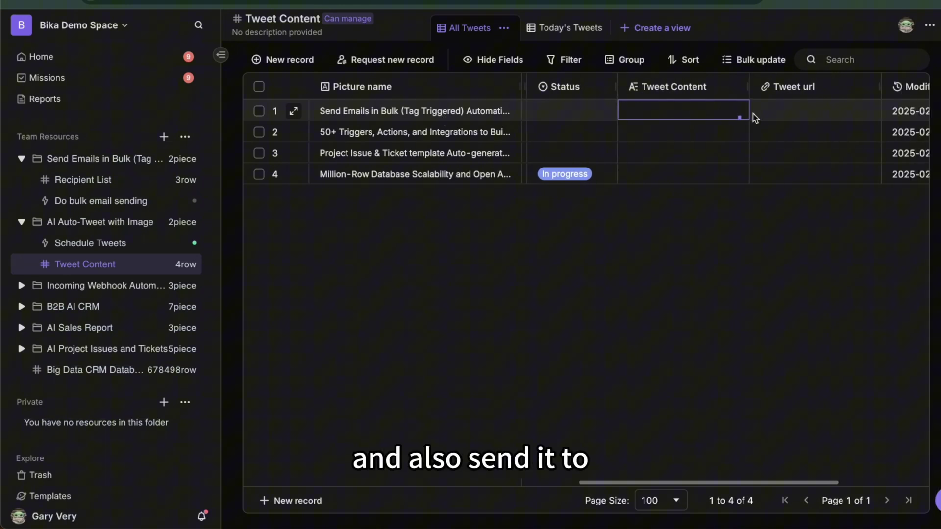
{"action": "left_click", "coordinate": [790, 117]}
{"action": "scroll", "coordinate": [790, 117], "scroll_direction": "right", "scroll_amount": 1}
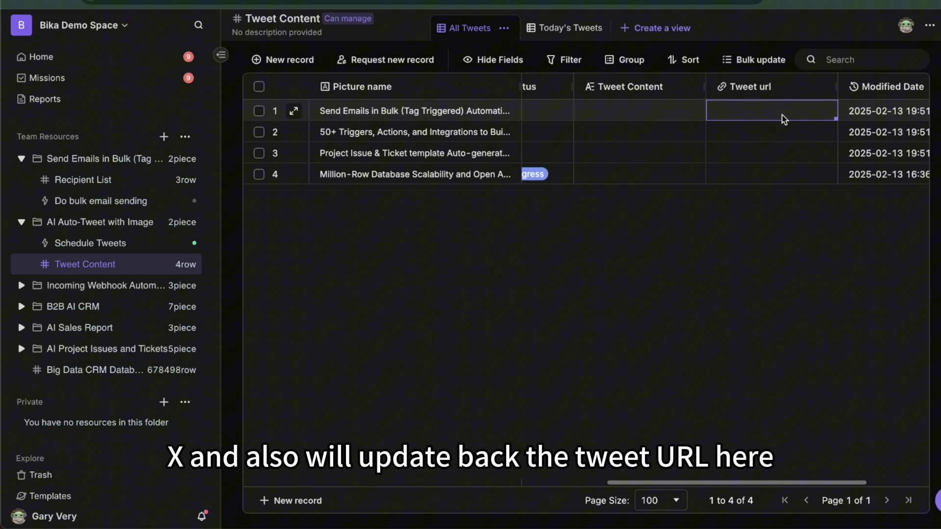
{"action": "scroll", "coordinate": [597, 135], "scroll_direction": "left", "scroll_amount": 3}
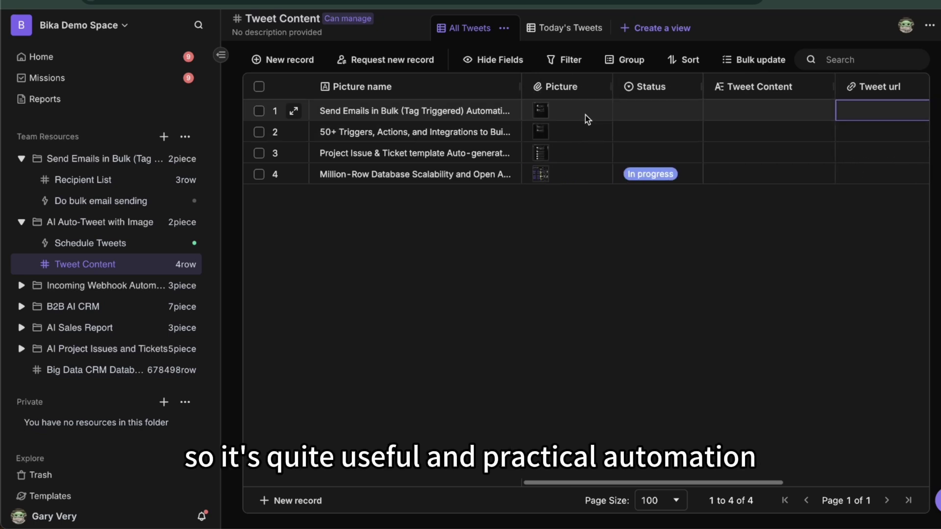
Review the steps of the Schedule Tweets automation
{"action": "left_click", "coordinate": [129, 244]}
{"action": "scroll", "coordinate": [482, 293], "scroll_direction": "down", "scroll_amount": 1}
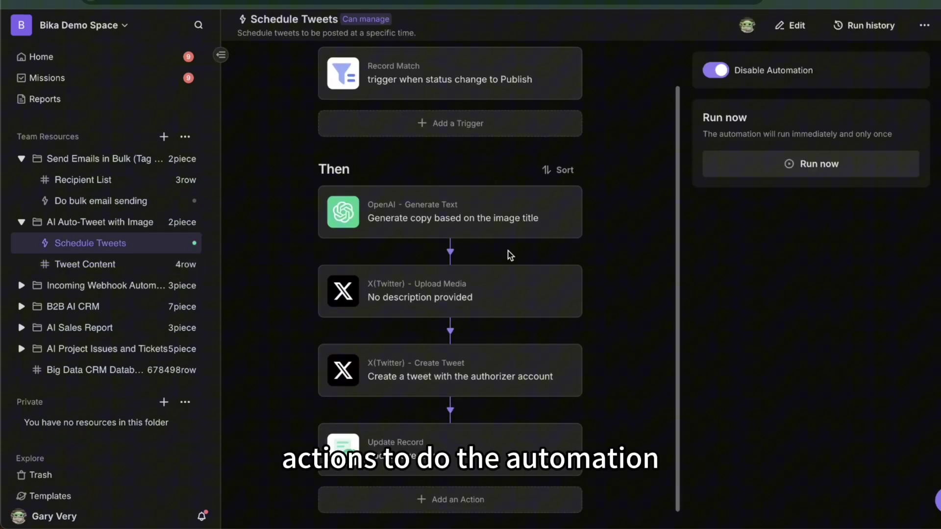
{"action": "scroll", "coordinate": [484, 181], "scroll_direction": "up", "scroll_amount": 1}
{"action": "scroll", "coordinate": [484, 182], "scroll_direction": "down", "scroll_amount": 1}
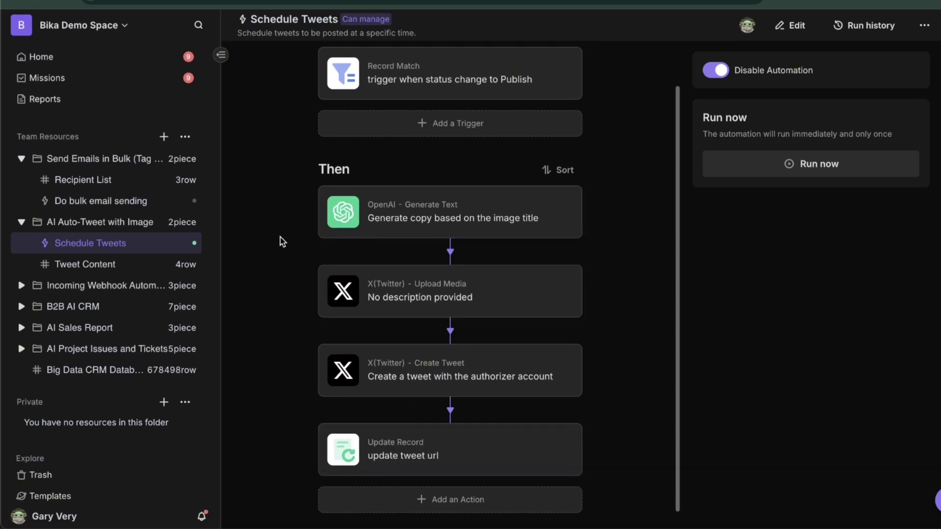
Set row 1's Status to Publish in the Tweet Content table
{"action": "left_click", "coordinate": [114, 271]}
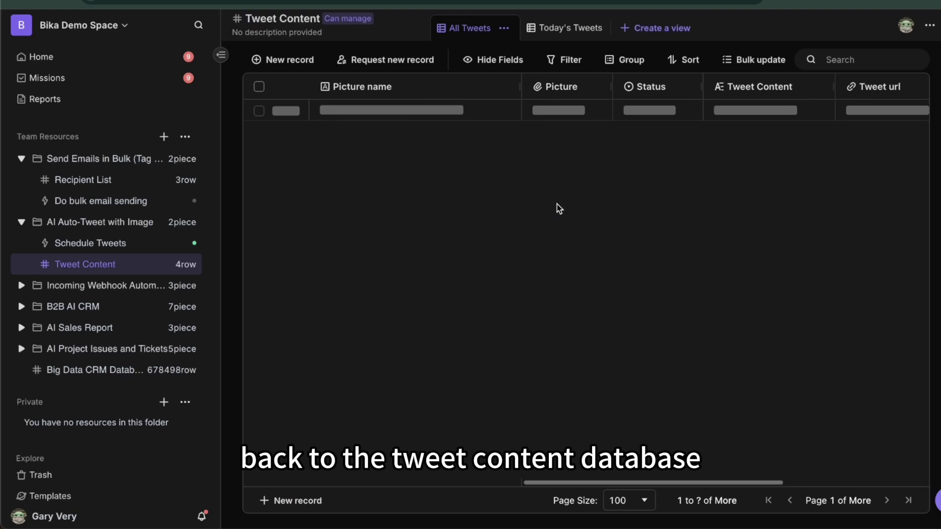
{"action": "left_click", "coordinate": [660, 110]}
{"action": "left_click", "coordinate": [660, 111]}
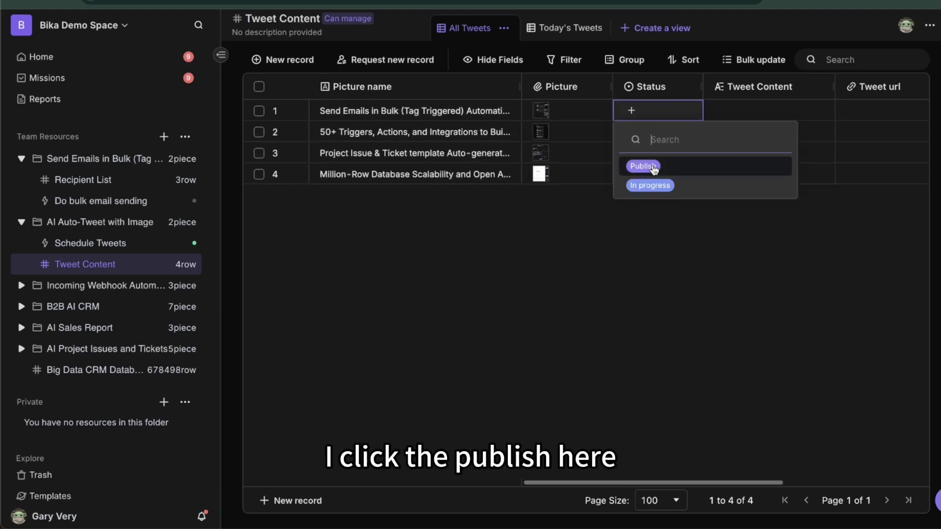
{"action": "left_click", "coordinate": [640, 164]}
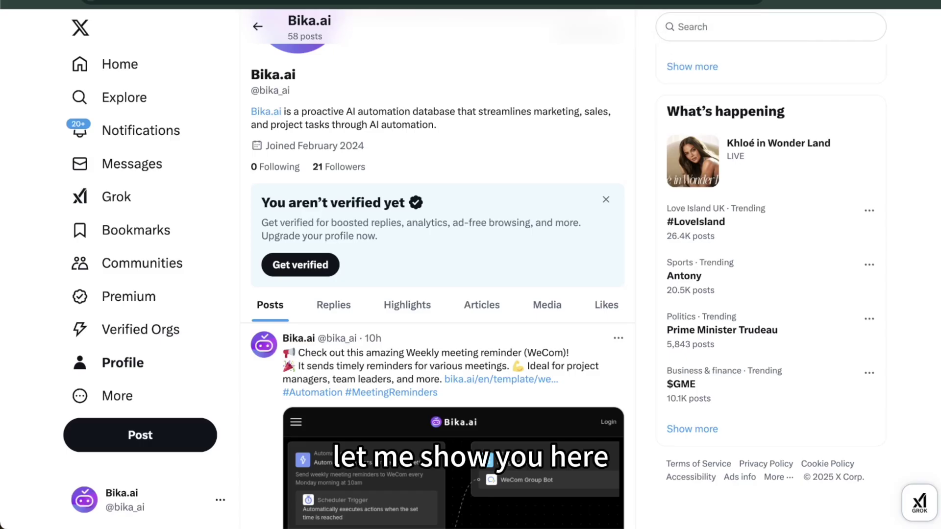
Scroll the refreshed X profile to find the newly auto-posted tweet
{"action": "scroll", "coordinate": [513, 217], "scroll_direction": "up", "scroll_amount": 3}
{"action": "scroll", "coordinate": [514, 219], "scroll_direction": "up", "scroll_amount": 3}
{"action": "scroll", "coordinate": [490, 245], "scroll_direction": "down", "scroll_amount": 3}
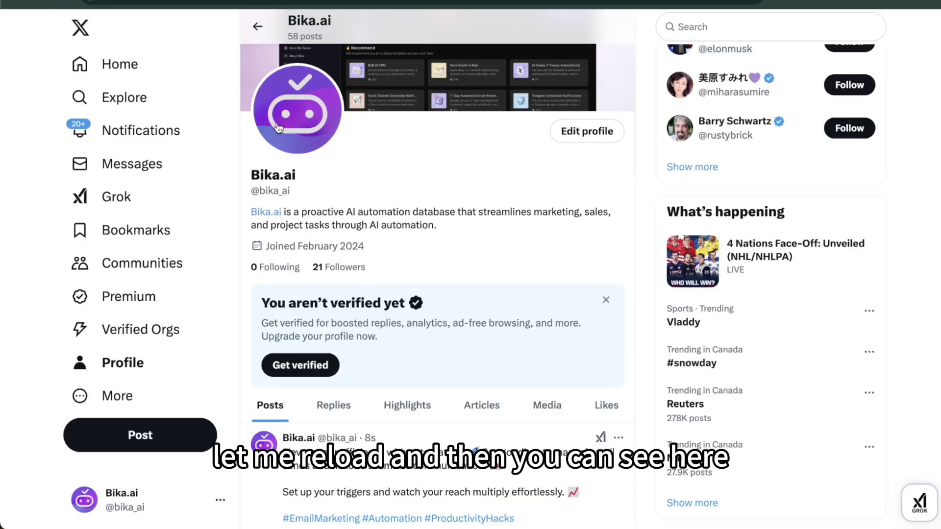
{"action": "scroll", "coordinate": [406, 303], "scroll_direction": "down", "scroll_amount": 5}
{"action": "scroll", "coordinate": [392, 205], "scroll_direction": "down", "scroll_amount": 1}
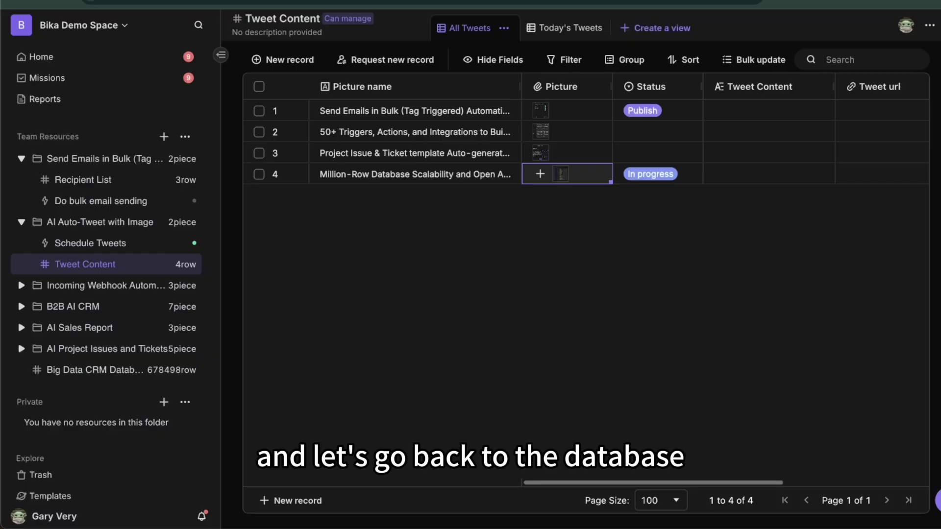
Reload the Tweet Content table and view row 1's AI-generated tweet text
{"action": "left_click", "coordinate": [453, 135]}
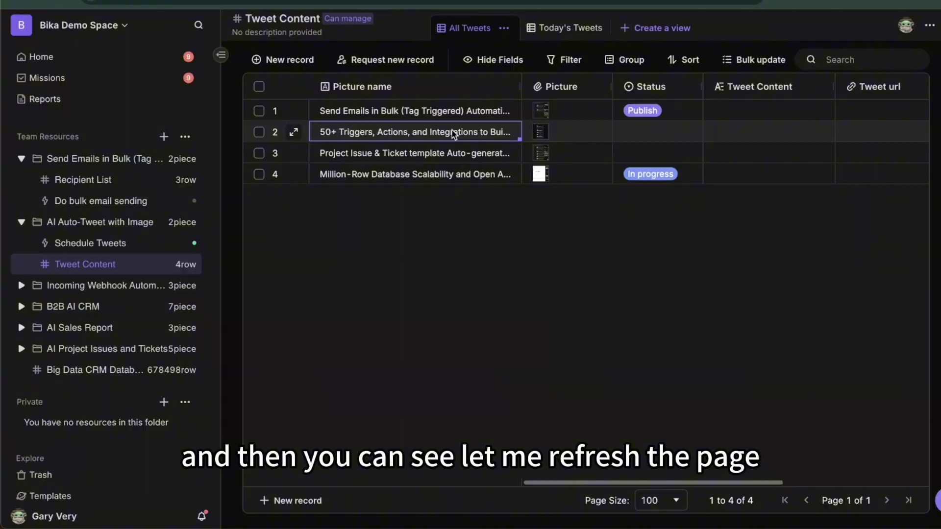
{"action": "key", "text": "ctrl+r"}
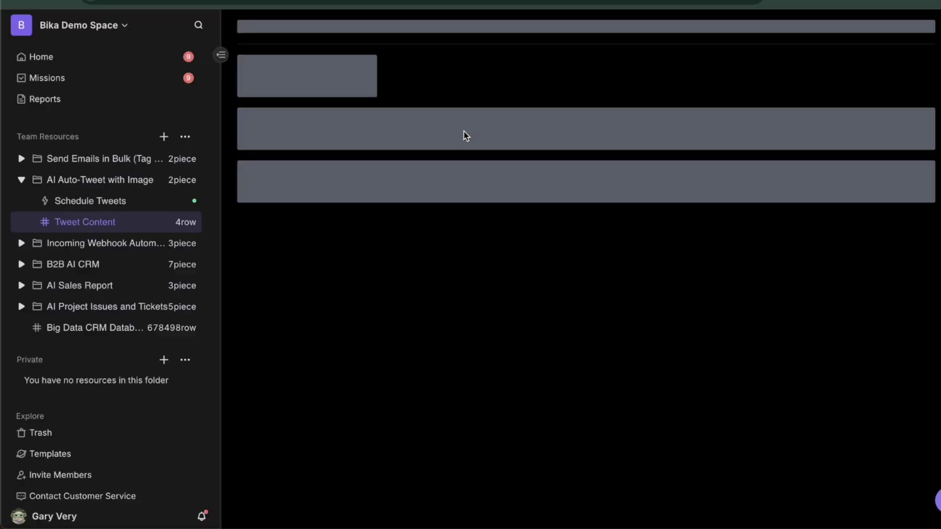
{"action": "left_click", "coordinate": [698, 114]}
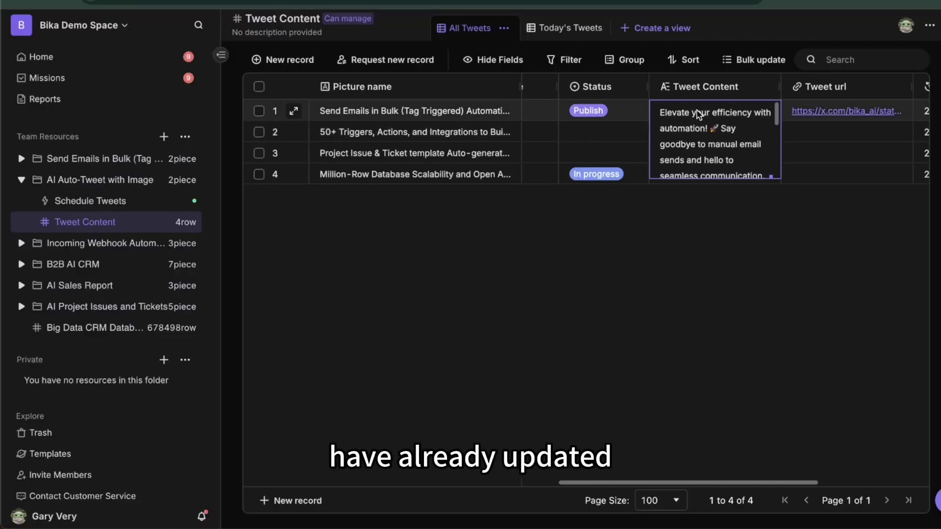
{"action": "left_click", "coordinate": [693, 112]}
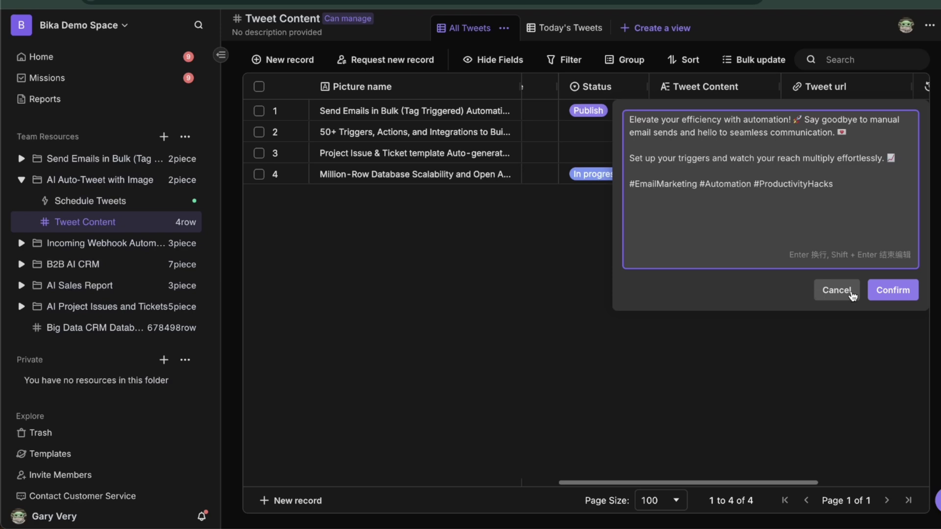
{"action": "left_click", "coordinate": [835, 288]}
Follow row 1's tweet URL to view the post on X, then close it
{"action": "left_click", "coordinate": [768, 105]}
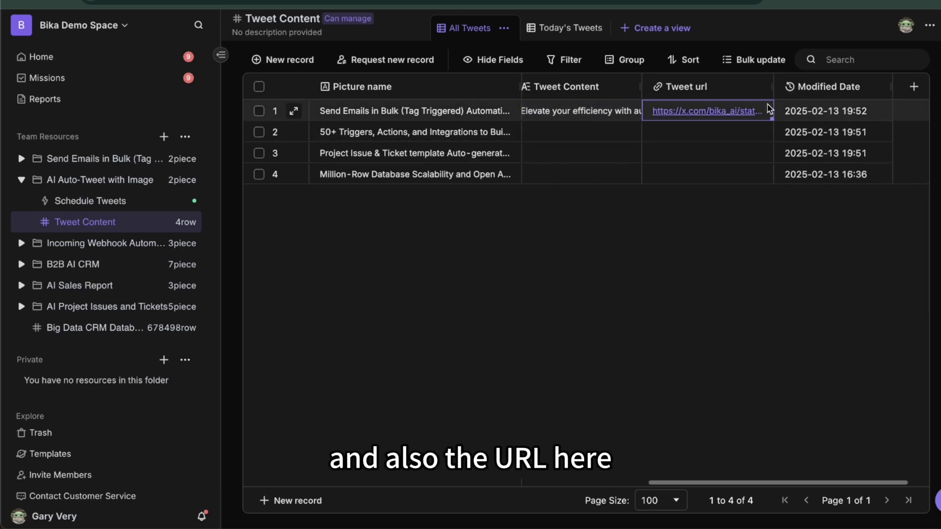
{"action": "left_click", "coordinate": [688, 112]}
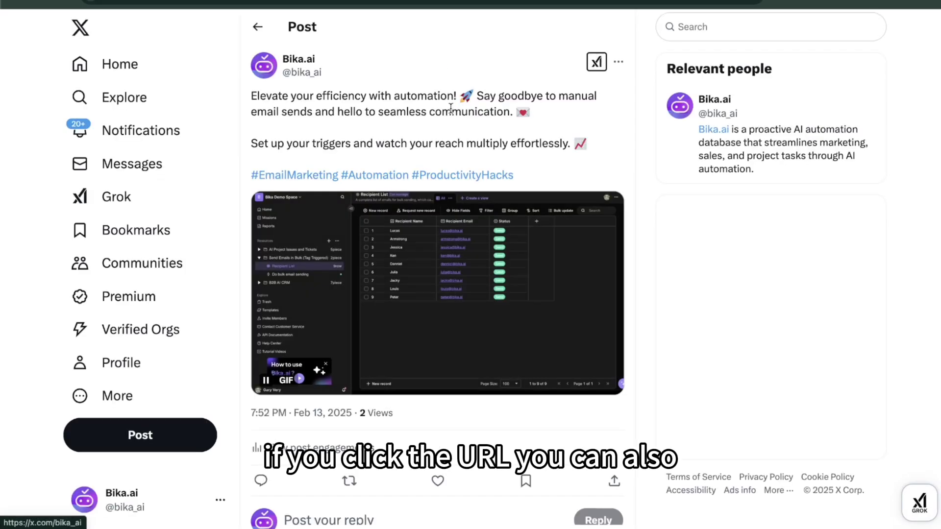
{"action": "left_click_drag", "start_coordinate": [255, 94], "coordinate": [519, 169]}
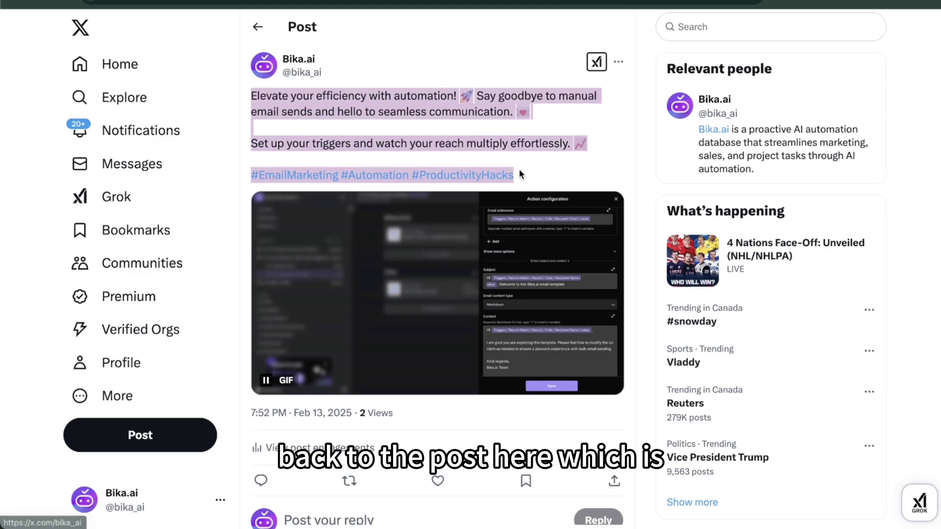
{"action": "left_click", "coordinate": [555, 172]}
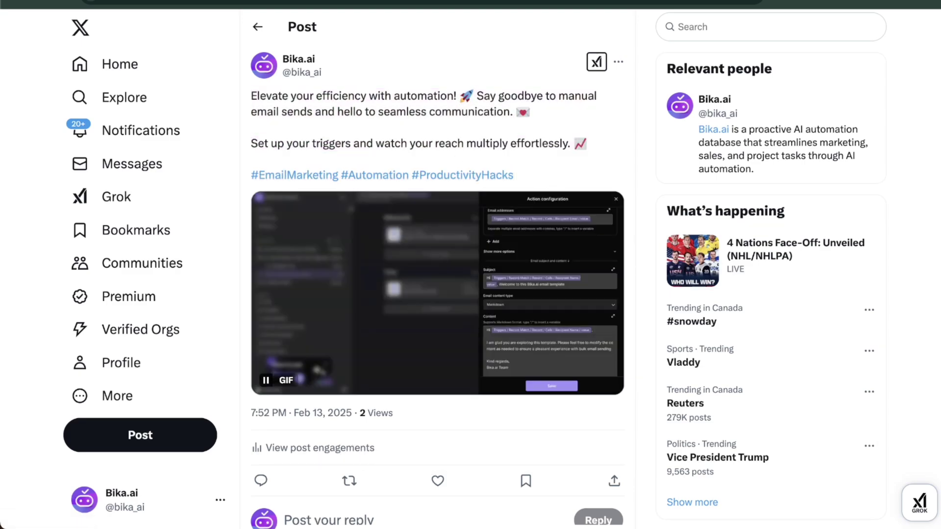
{"action": "key", "text": "ctrl+w"}
Select the Status cells of rows 1–3, then view the Schedule Tweets automation's trigger and actions
{"action": "scroll", "coordinate": [505, 143], "scroll_direction": "left", "scroll_amount": 4}
{"action": "left_click", "coordinate": [677, 115]}
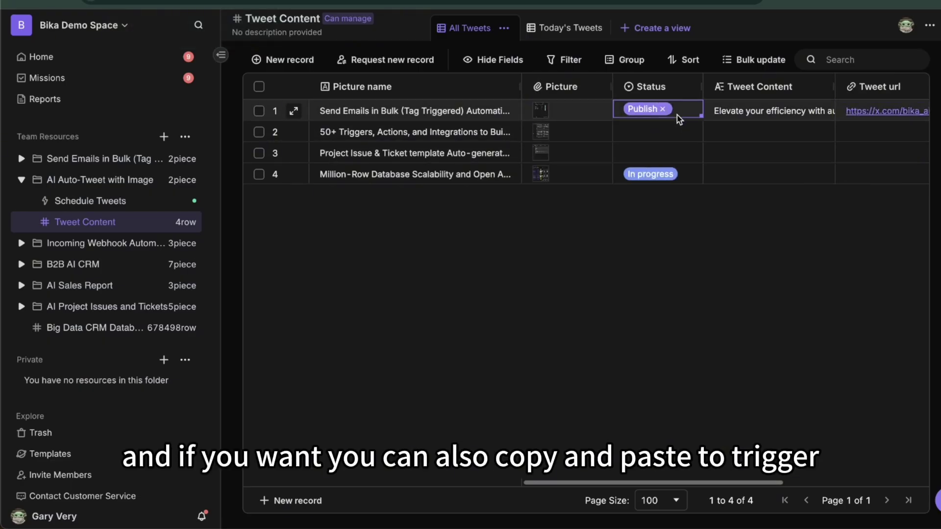
{"action": "left_click_drag", "start_coordinate": [657, 131], "coordinate": [653, 164]}
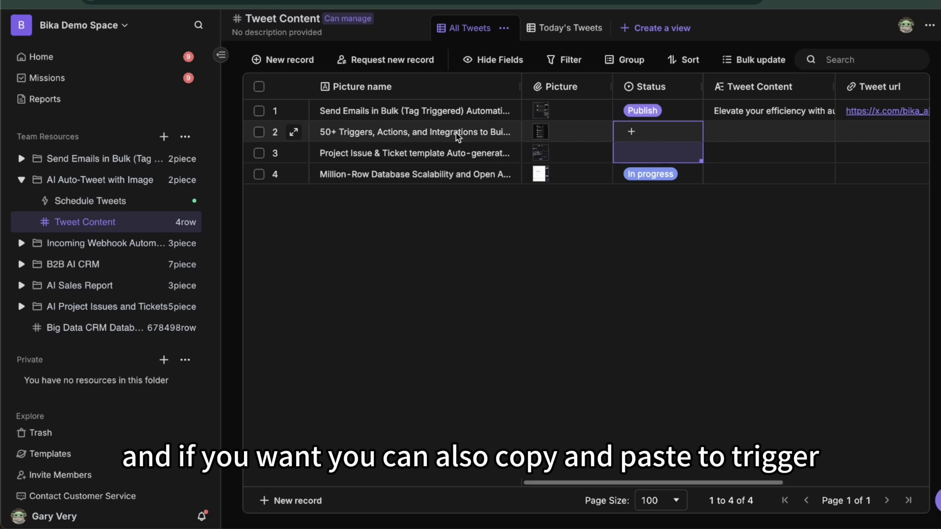
{"action": "left_click", "coordinate": [79, 202]}
{"action": "scroll", "coordinate": [474, 414], "scroll_direction": "down", "scroll_amount": 1}
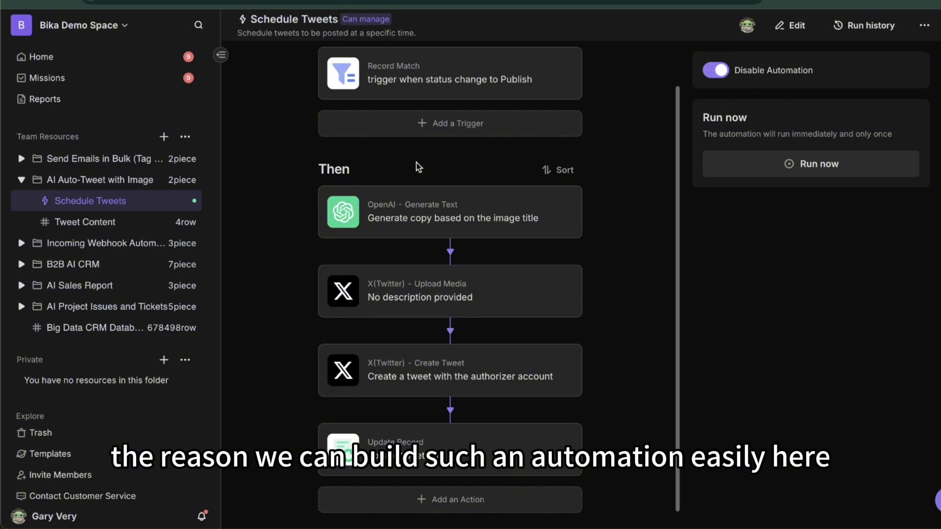
{"action": "left_click", "coordinate": [412, 500]}
{"action": "left_click", "coordinate": [588, 96]}
{"action": "scroll", "coordinate": [630, 239], "scroll_direction": "down", "scroll_amount": 15}
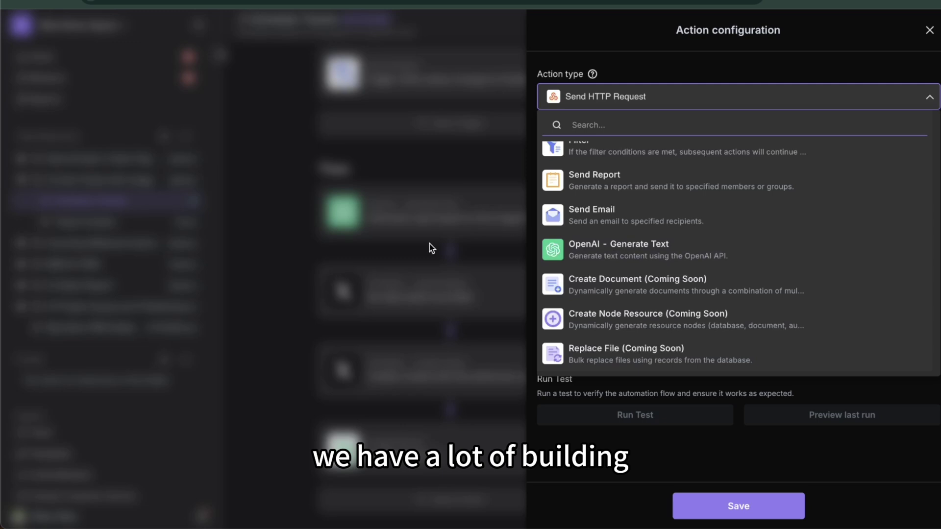
{"action": "left_click", "coordinate": [326, 227]}
{"action": "left_click", "coordinate": [474, 81]}
{"action": "left_click", "coordinate": [474, 81]}
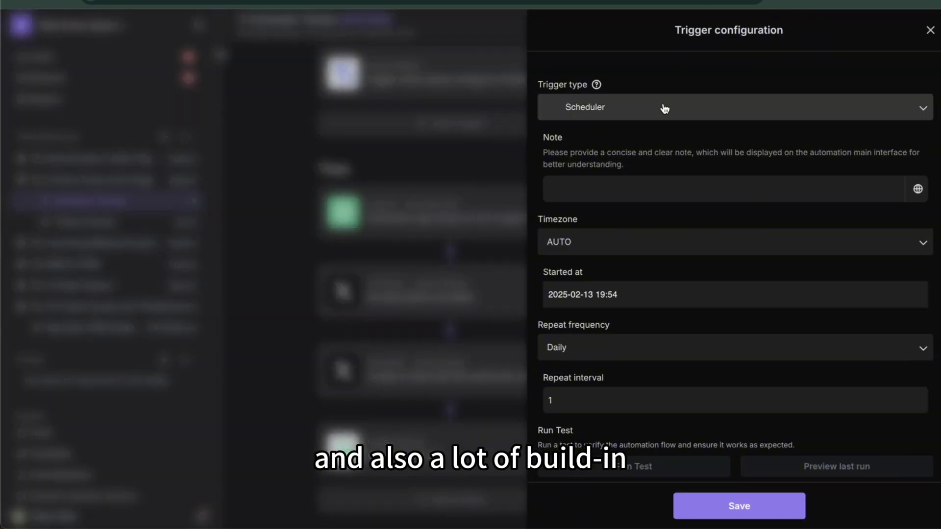
{"action": "left_click", "coordinate": [637, 108]}
{"action": "scroll", "coordinate": [624, 261], "scroll_direction": "down", "scroll_amount": 3}
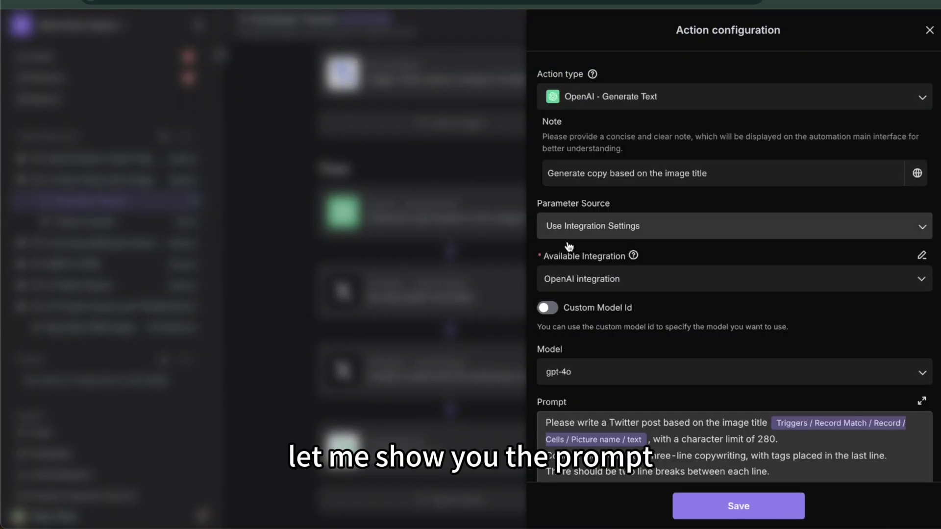
{"action": "scroll", "coordinate": [592, 323], "scroll_direction": "down", "scroll_amount": 3}
{"action": "scroll", "coordinate": [590, 321], "scroll_direction": "down", "scroll_amount": 2}
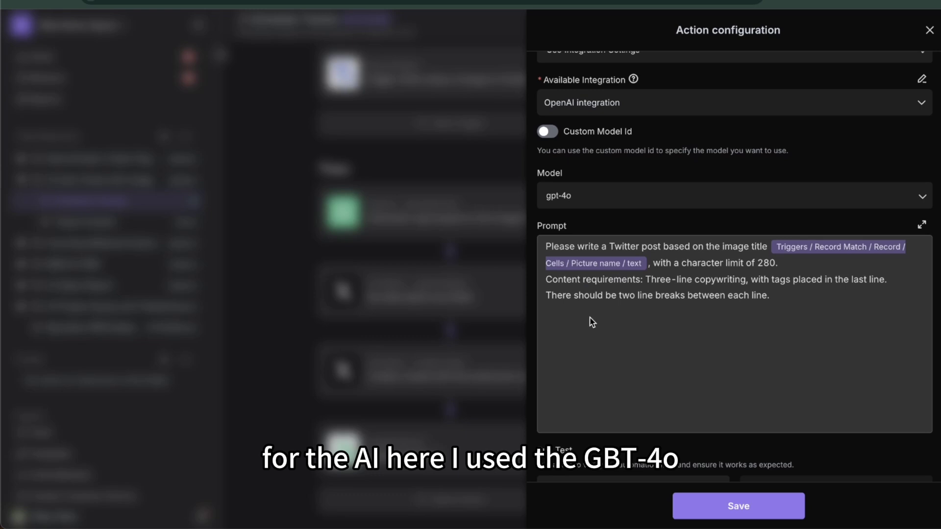
{"action": "left_click", "coordinate": [578, 196]}
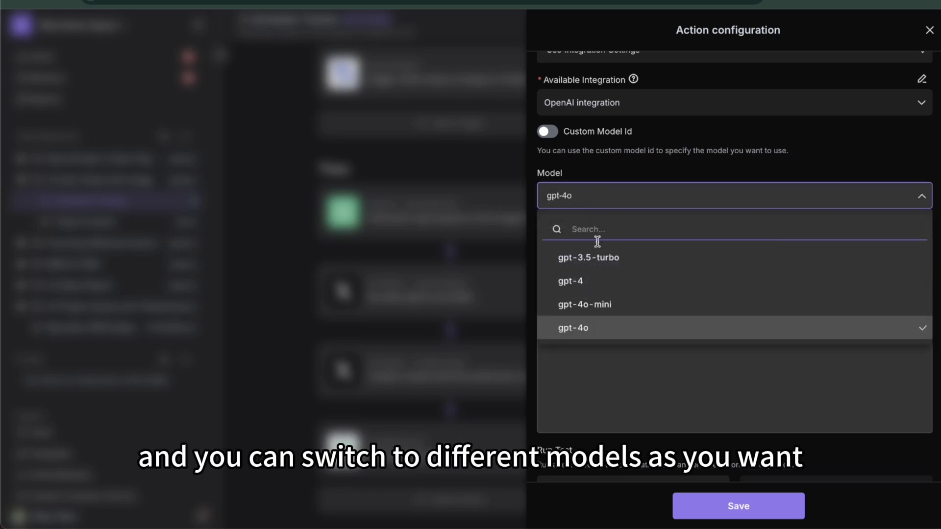
{"action": "left_click", "coordinate": [609, 390]}
{"action": "scroll", "coordinate": [644, 300], "scroll_direction": "down", "scroll_amount": 1}
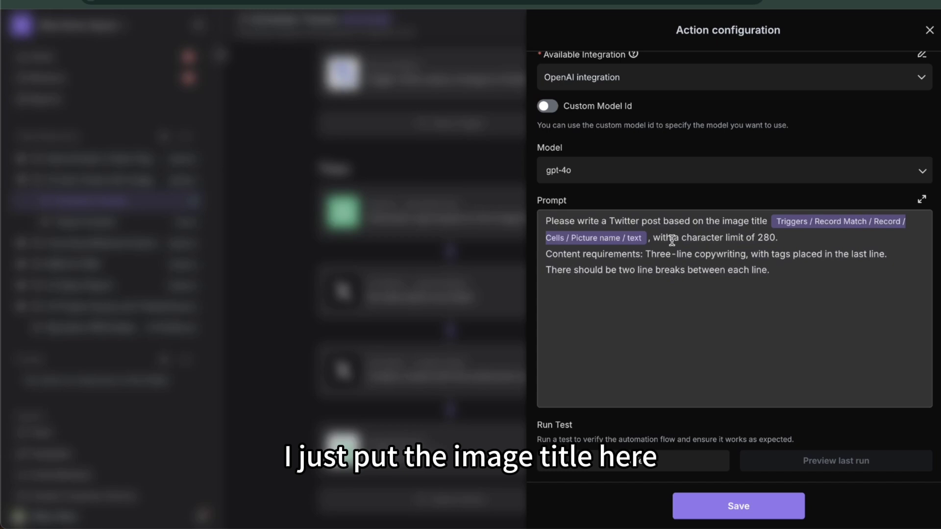
{"action": "left_click_drag", "start_coordinate": [723, 221], "coordinate": [772, 227]}
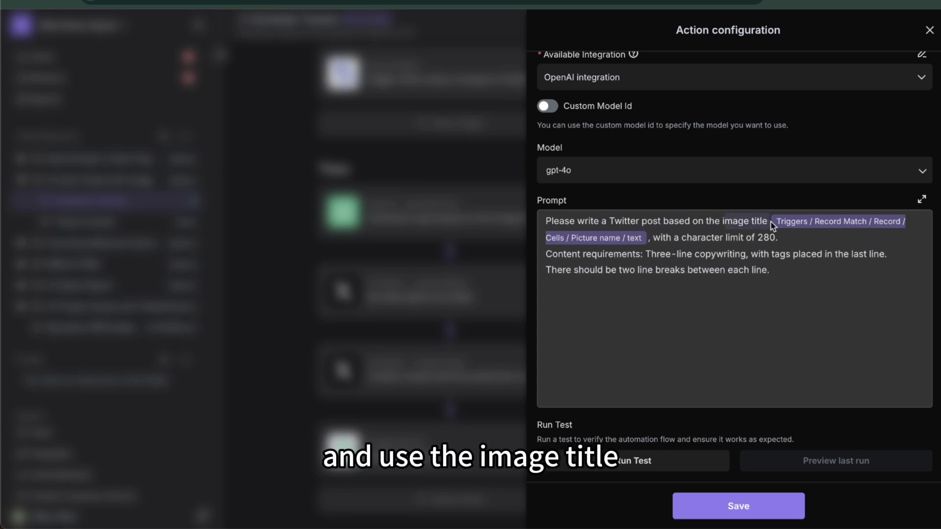
{"action": "left_click", "coordinate": [676, 236]}
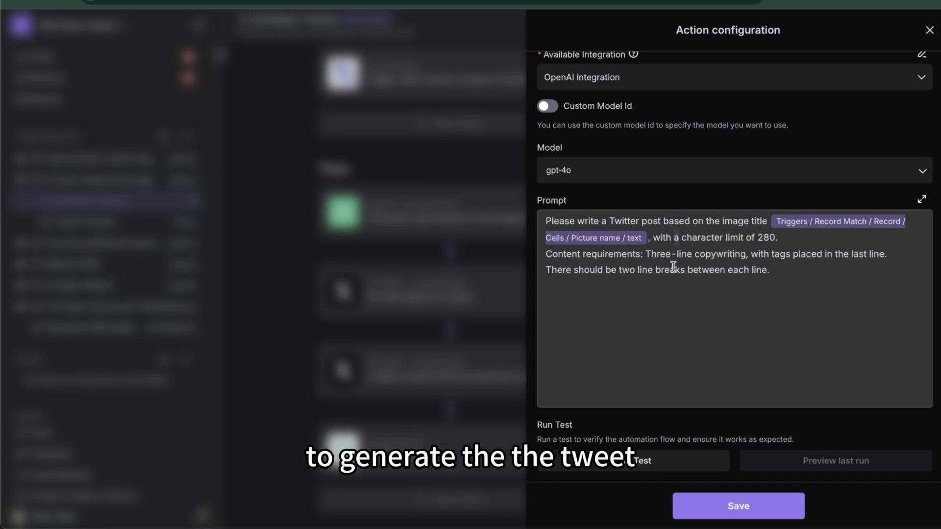
{"action": "left_click", "coordinate": [929, 30]}
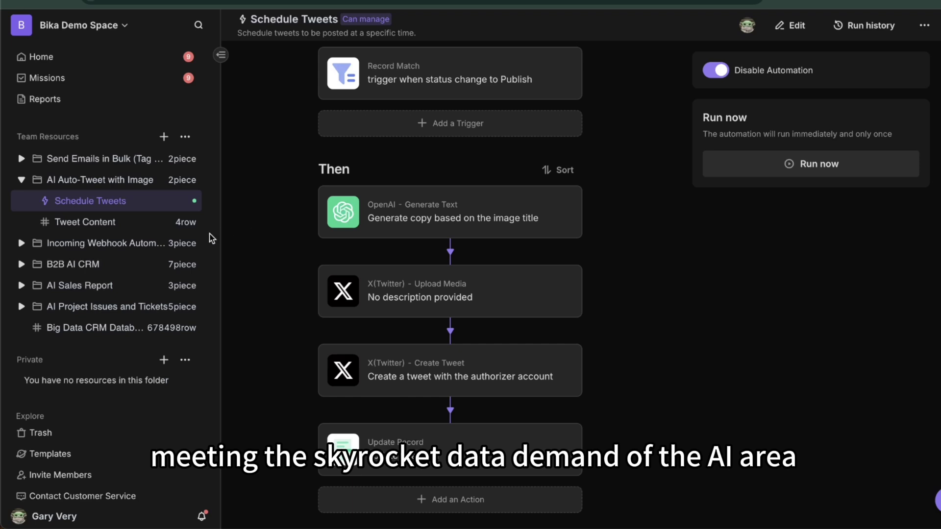
Open the Big Data CRM Database and show 1000 records per page
{"action": "left_click", "coordinate": [89, 333]}
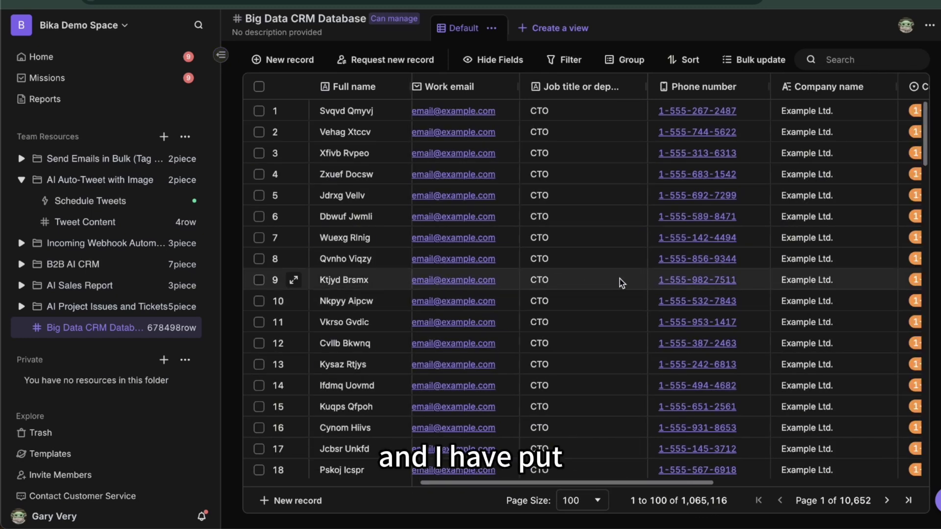
{"action": "scroll", "coordinate": [619, 278], "scroll_direction": "right", "scroll_amount": 10}
{"action": "scroll", "coordinate": [483, 288], "scroll_direction": "left", "scroll_amount": 10}
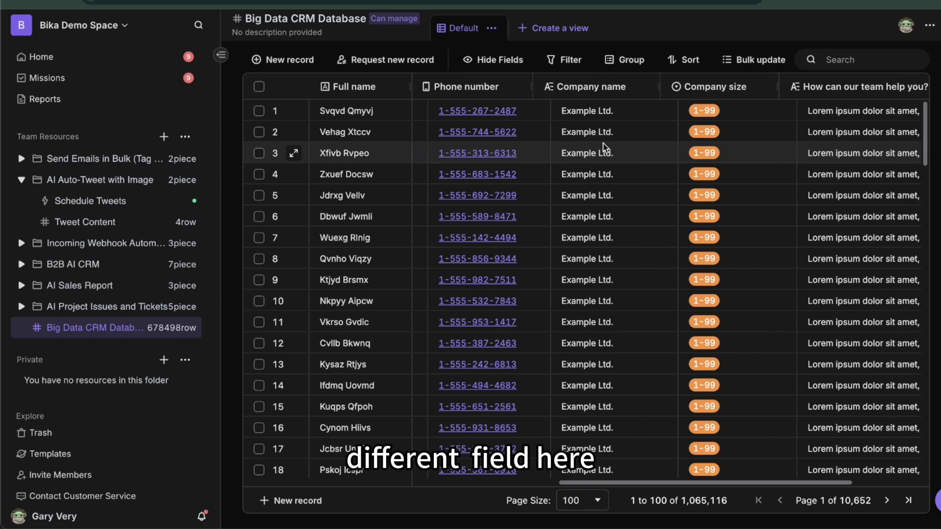
{"action": "scroll", "coordinate": [553, 400], "scroll_direction": "down", "scroll_amount": 10}
{"action": "scroll", "coordinate": [552, 399], "scroll_direction": "down", "scroll_amount": 15}
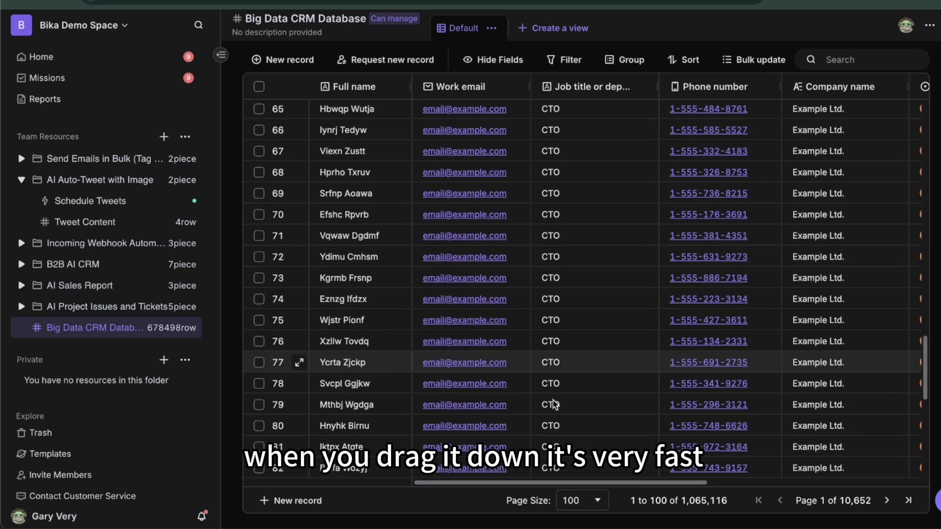
{"action": "left_click", "coordinate": [596, 502]}
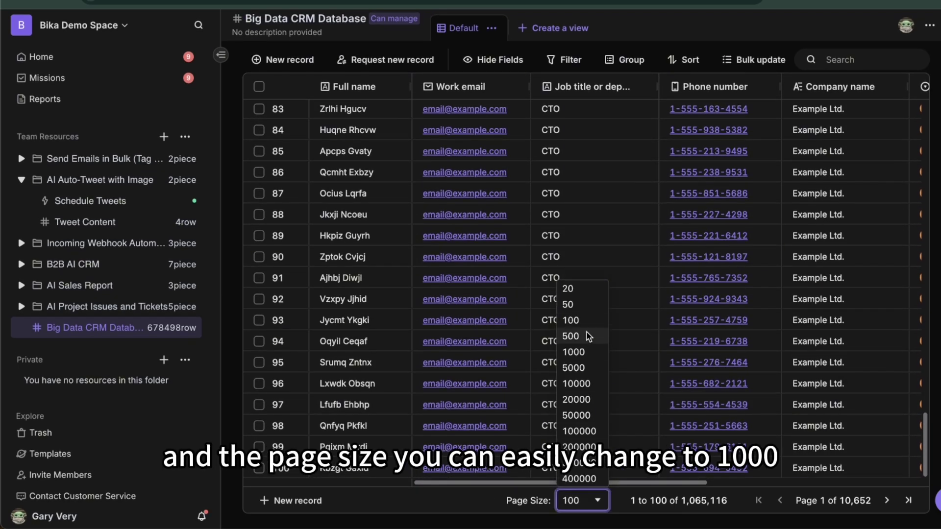
{"action": "left_click", "coordinate": [585, 354]}
Raise the page size to 400000 and jump to record 400,000
{"action": "scroll", "coordinate": [589, 409], "scroll_direction": "down", "scroll_amount": 15}
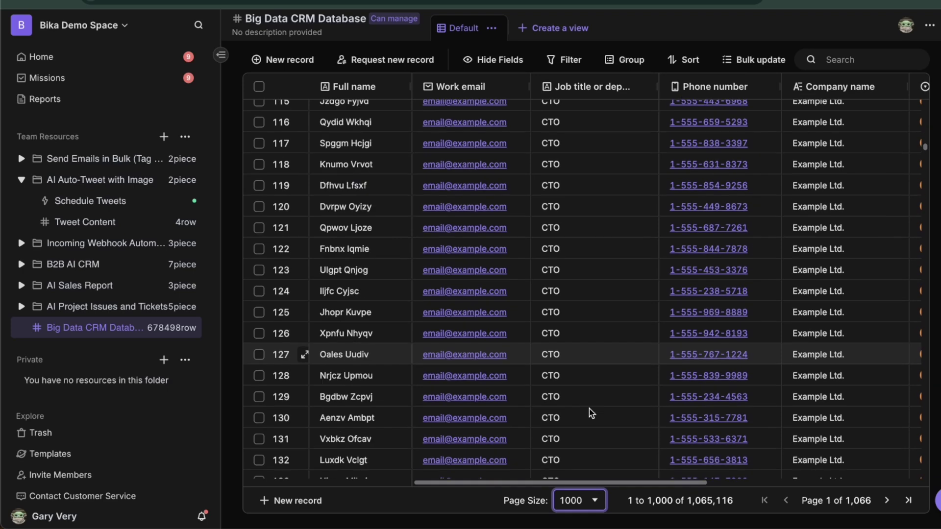
{"action": "scroll", "coordinate": [589, 409], "scroll_direction": "down", "scroll_amount": 10}
{"action": "left_click", "coordinate": [591, 308]}
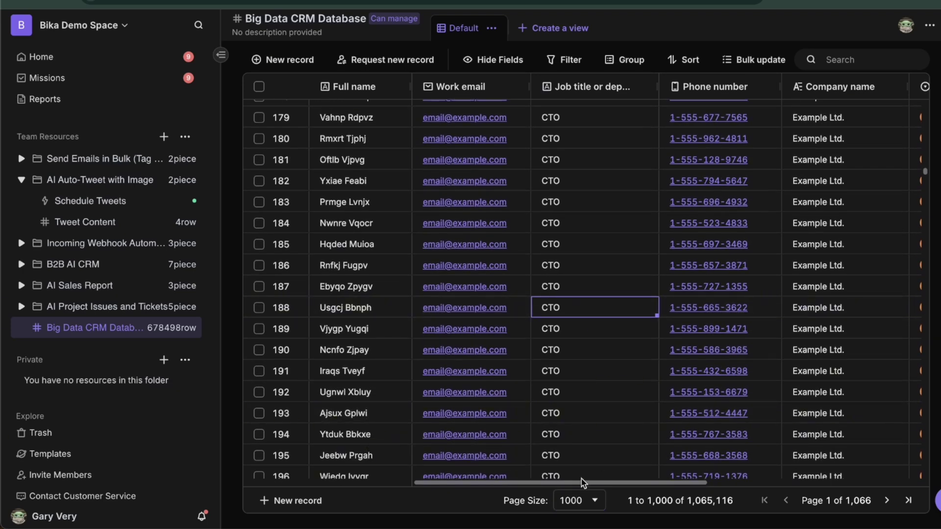
{"action": "left_click", "coordinate": [579, 501]}
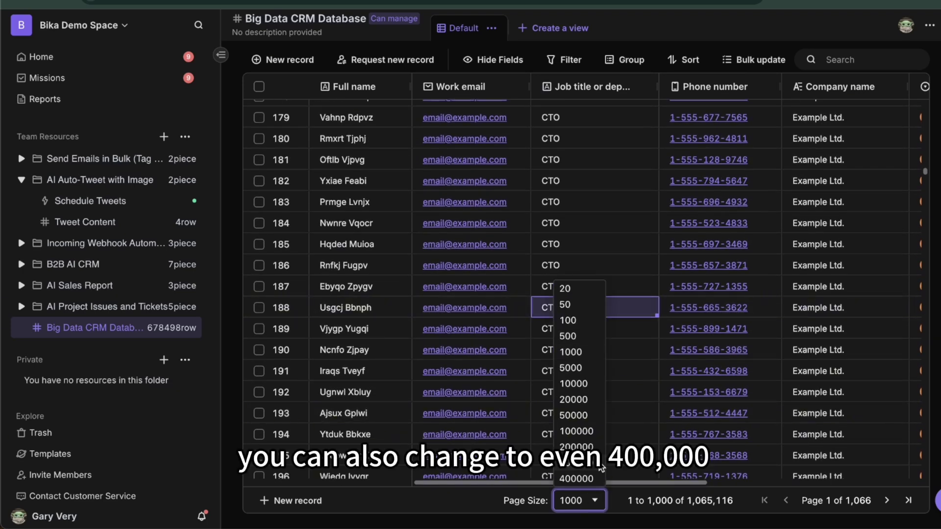
{"action": "left_click", "coordinate": [576, 478]}
{"action": "key", "text": "ctrl+Down"}
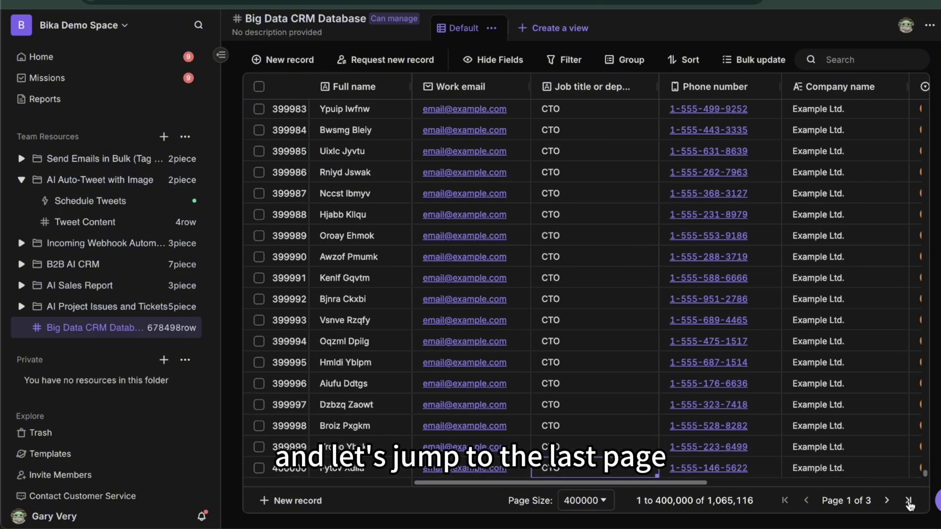
Go to the last page of CRM records and jump to its bottom and top
{"action": "left_click", "coordinate": [909, 502]}
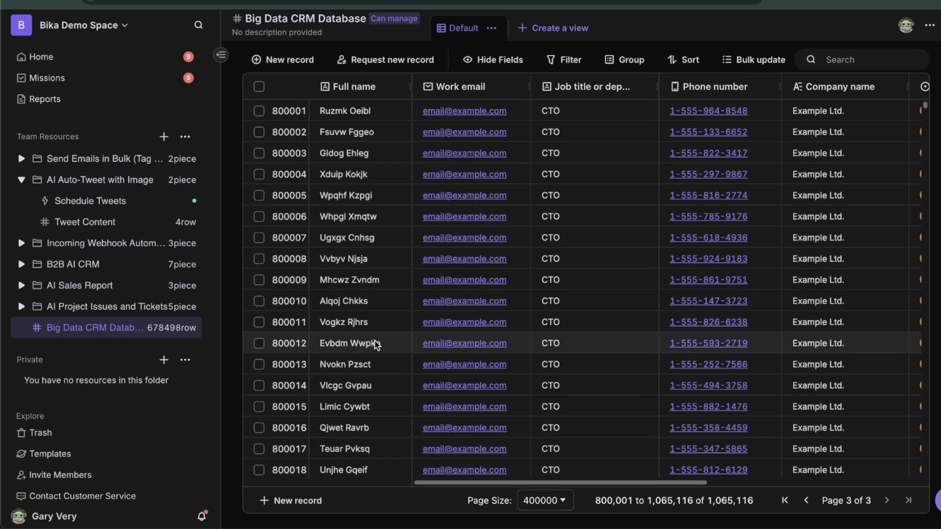
{"action": "key", "text": "ctrl+Down"}
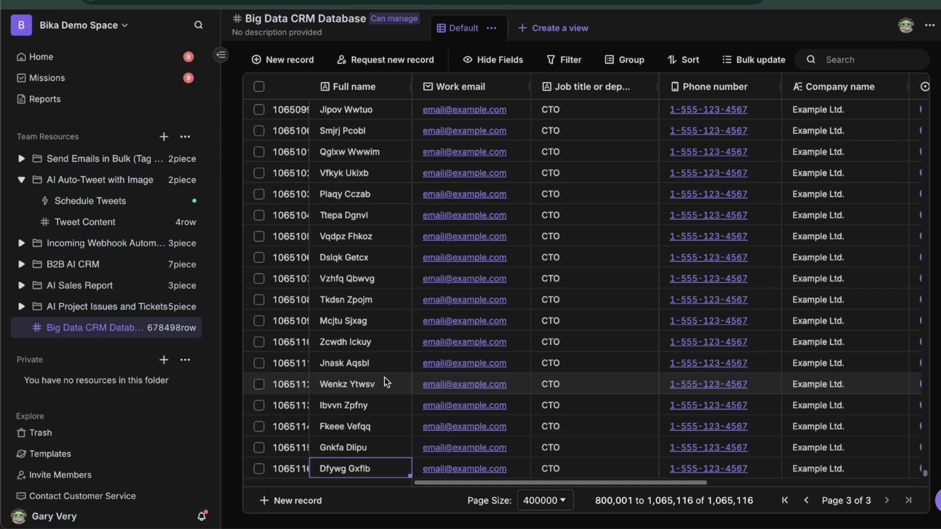
{"action": "scroll", "coordinate": [560, 411], "scroll_direction": "right", "scroll_amount": 5}
{"action": "scroll", "coordinate": [560, 411], "scroll_direction": "left", "scroll_amount": 5}
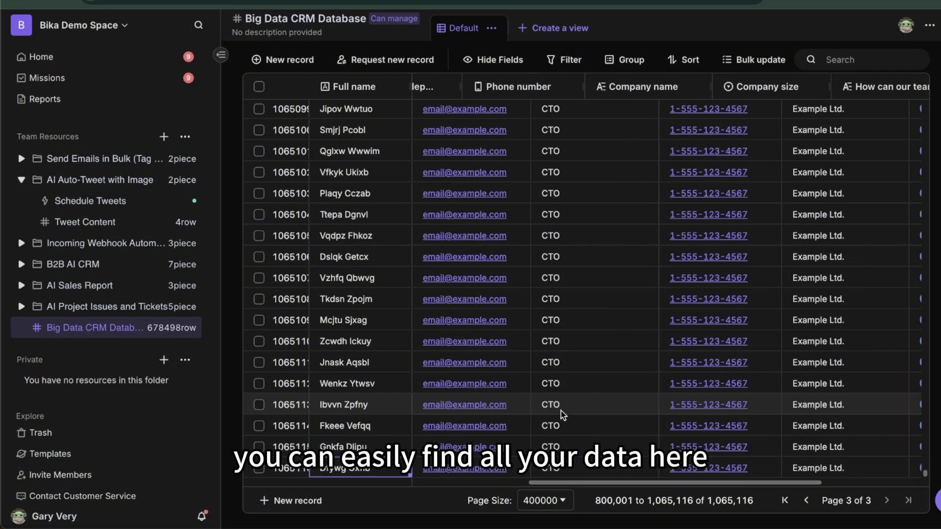
{"action": "key", "text": "ctrl+Up"}
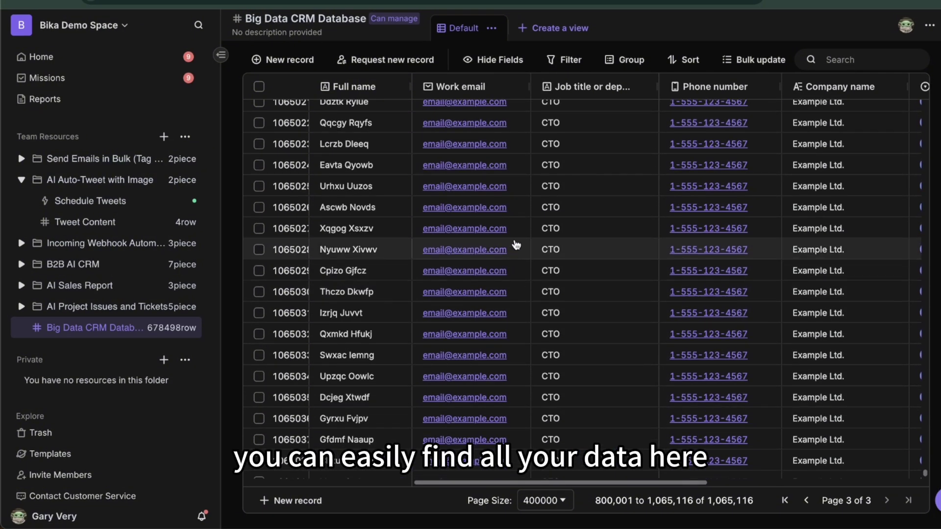
Change row 800007's Work email to the contact's address and search the CRM for it
{"action": "left_click", "coordinate": [415, 238]}
{"action": "double_click", "coordinate": [422, 236]}
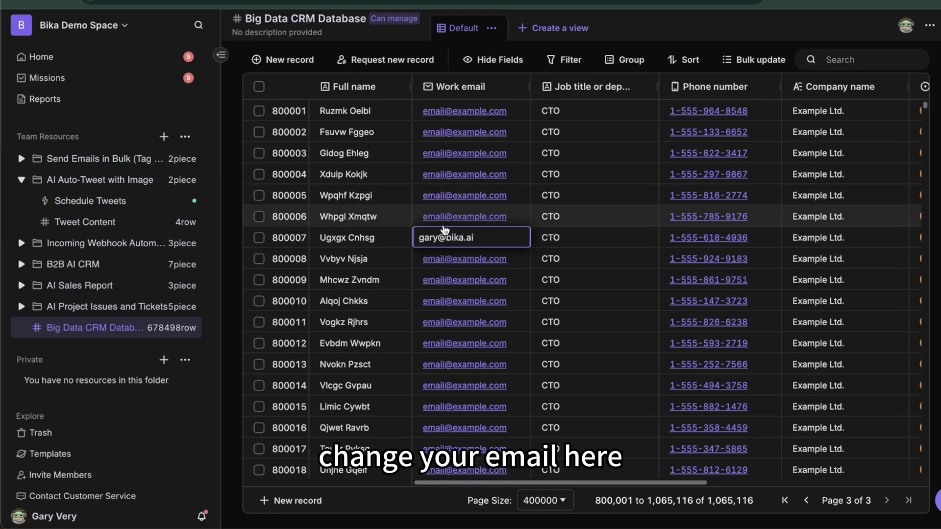
{"action": "key", "text": "Return"}
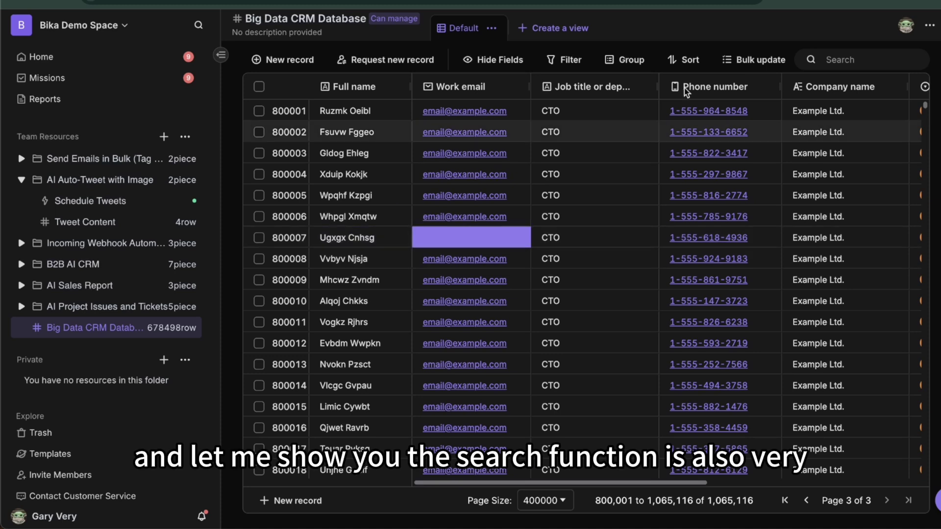
{"action": "left_click", "coordinate": [853, 60]}
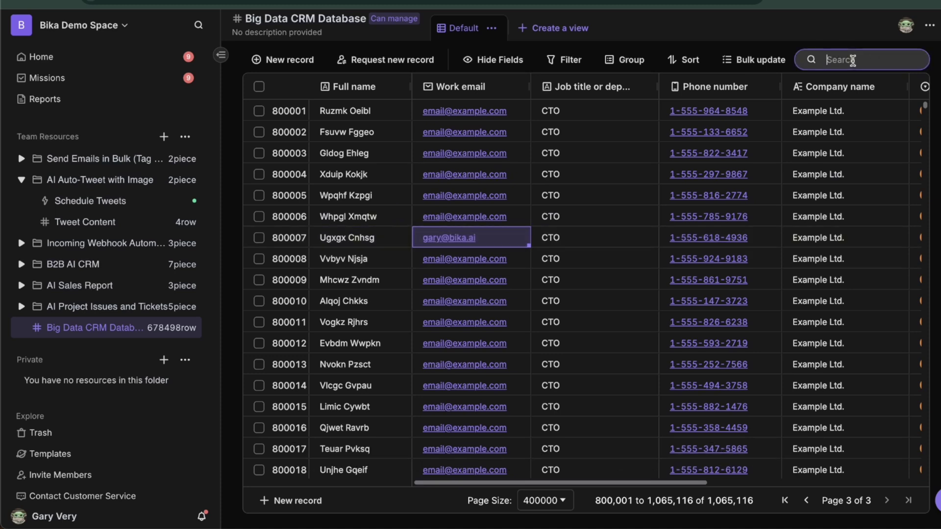
{"action": "key", "text": "ctrl+v"}
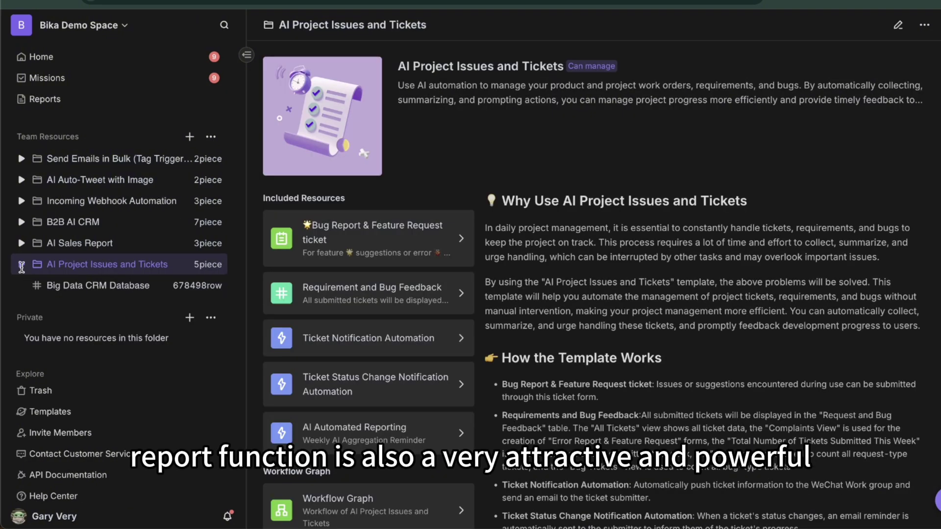
Open the Bug Report & Feature Request form in AI Project Issues and Tickets
{"action": "left_click", "coordinate": [22, 265]}
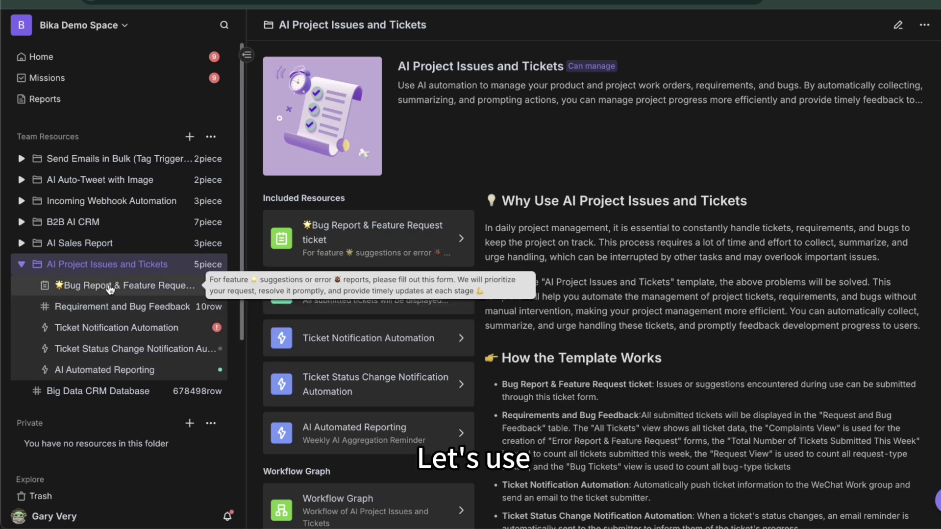
{"action": "left_click", "coordinate": [140, 291]}
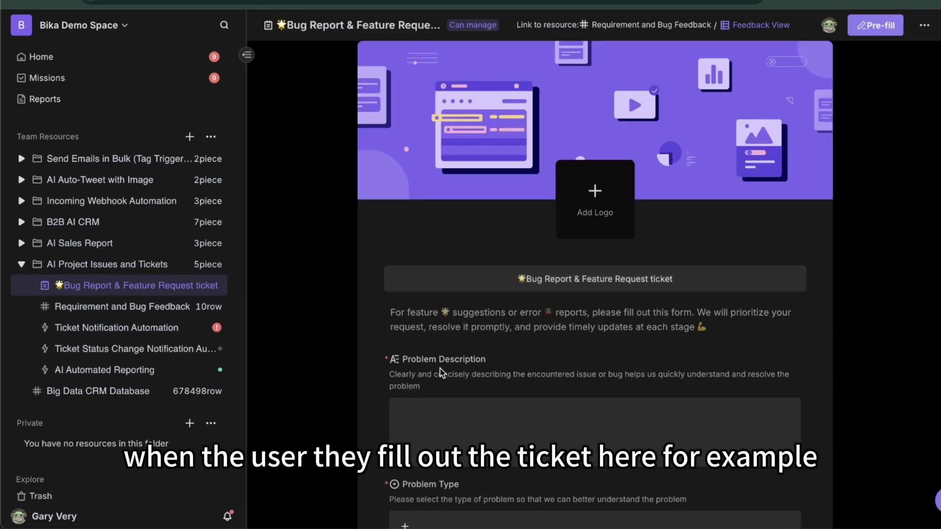
{"action": "scroll", "coordinate": [462, 292], "scroll_direction": "down", "scroll_amount": 4}
Describe the problem as 'i found a bug', choose BUG, and enter the reporter's email
{"action": "left_click", "coordinate": [442, 239]}
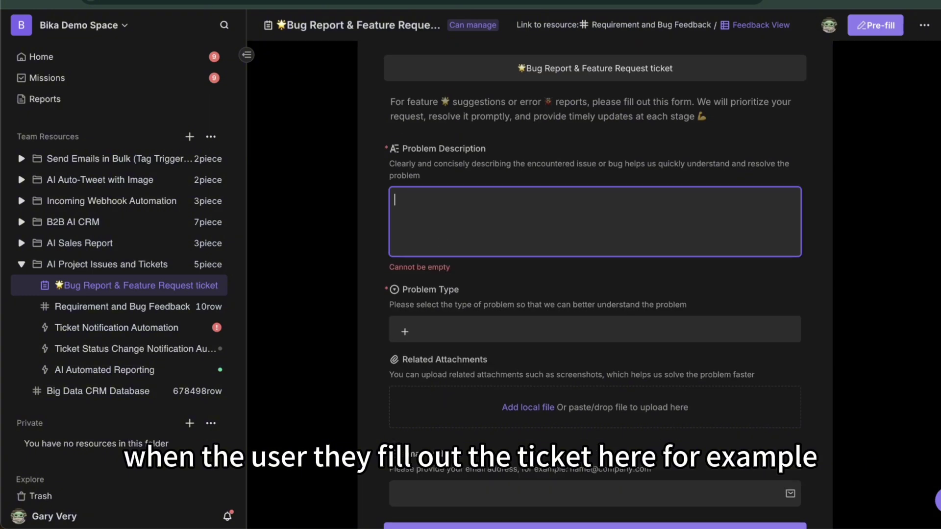
{"action": "type", "text": "i found a bug"}
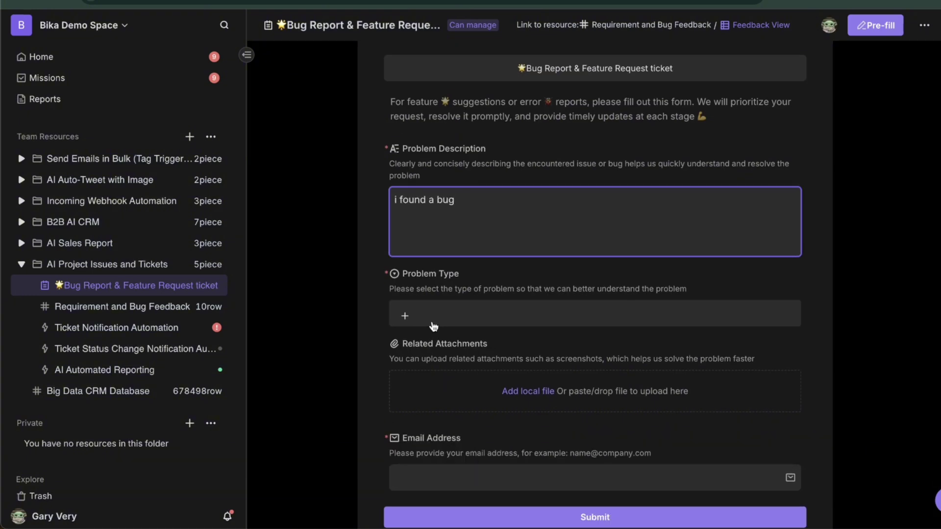
{"action": "left_click", "coordinate": [445, 321]}
{"action": "left_click", "coordinate": [435, 376]}
{"action": "scroll", "coordinate": [441, 417], "scroll_direction": "down", "scroll_amount": 1}
{"action": "scroll", "coordinate": [462, 349], "scroll_direction": "down", "scroll_amount": 1}
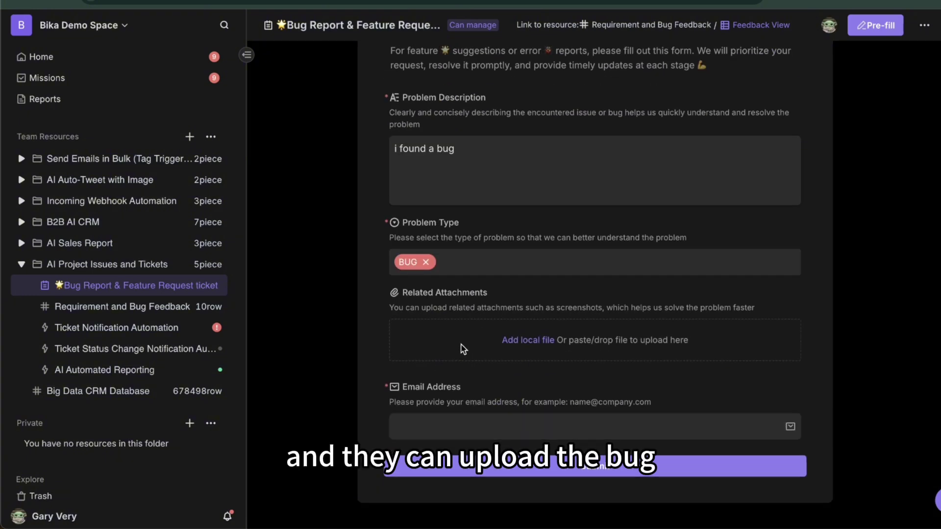
{"action": "left_click", "coordinate": [420, 422]}
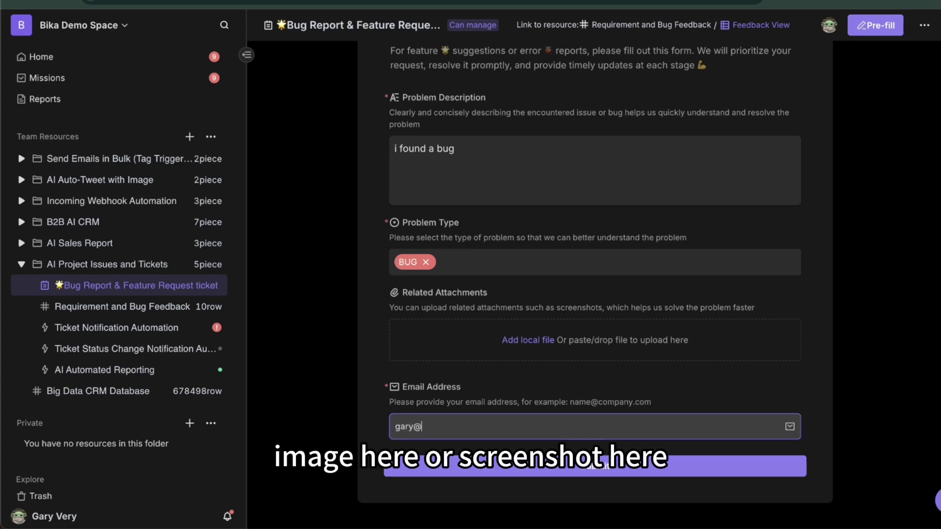
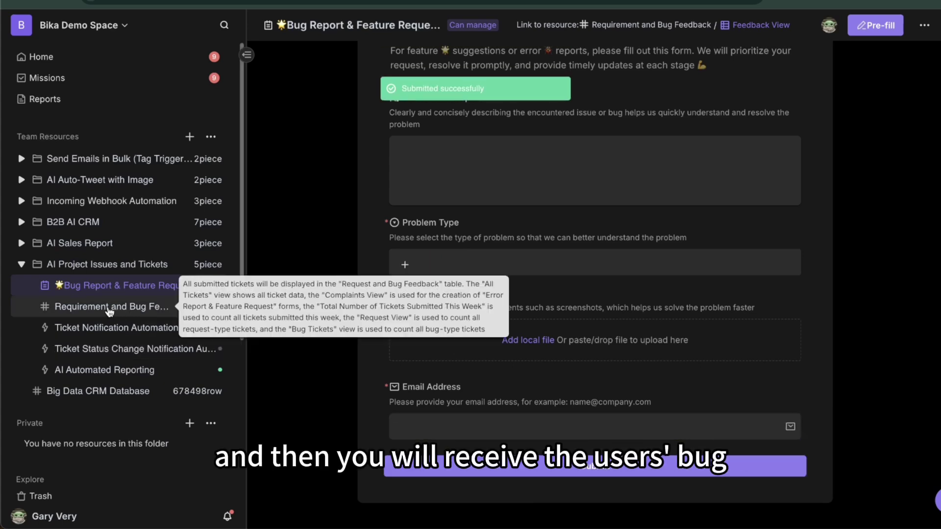
In Requirement and Bug Feedback, set row 11's 'i found a bug' ticket status to Open
{"action": "left_click", "coordinate": [109, 309]}
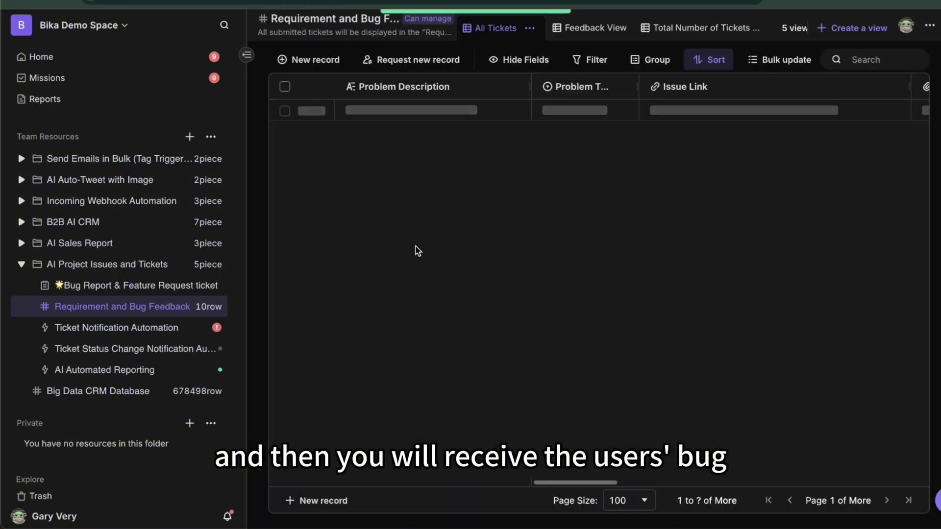
{"action": "left_click", "coordinate": [387, 323]}
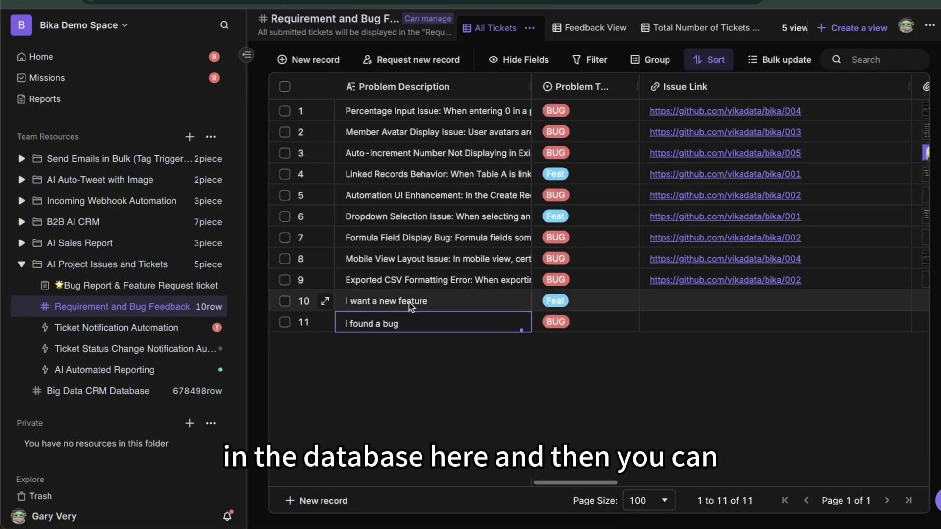
{"action": "scroll", "coordinate": [624, 321], "scroll_direction": "right", "scroll_amount": 10}
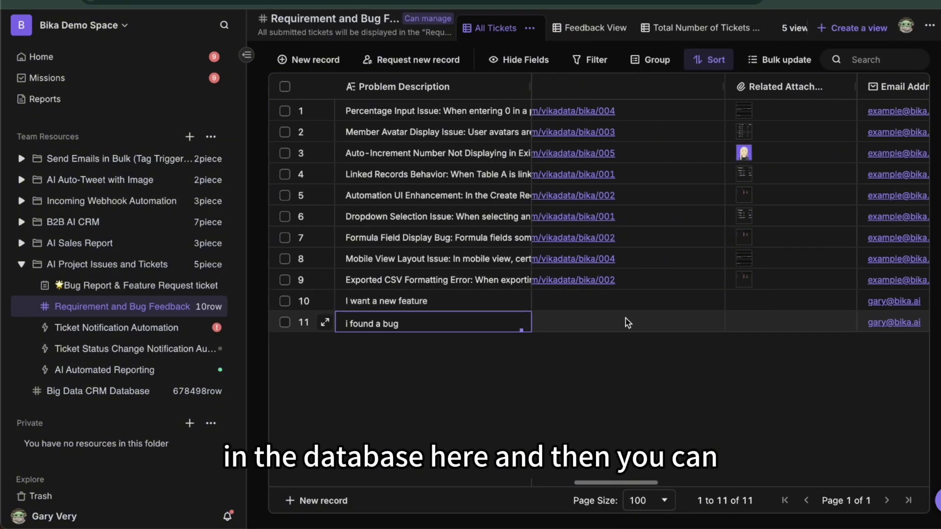
{"action": "left_click", "coordinate": [758, 327]}
{"action": "left_click", "coordinate": [749, 258]}
{"action": "scroll", "coordinate": [752, 321], "scroll_direction": "right", "scroll_amount": 5}
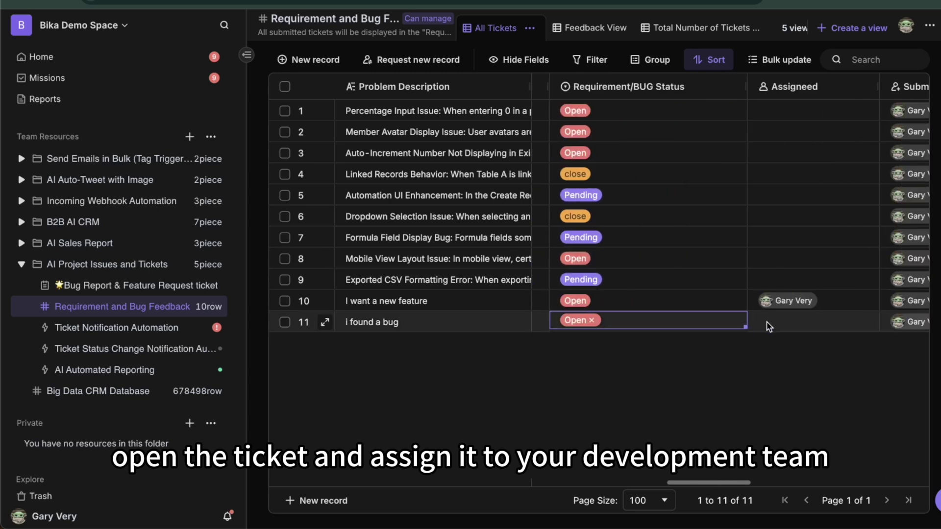
{"action": "left_click", "coordinate": [771, 321]}
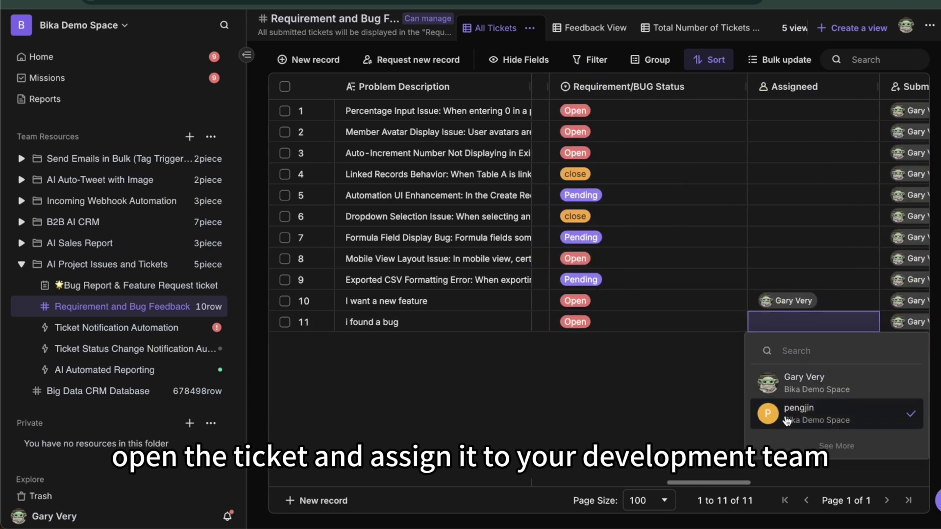
Assign the ticket to a team member and inspect AI Automated Reporting's weekly Scheduler trigger
{"action": "left_click", "coordinate": [787, 417]}
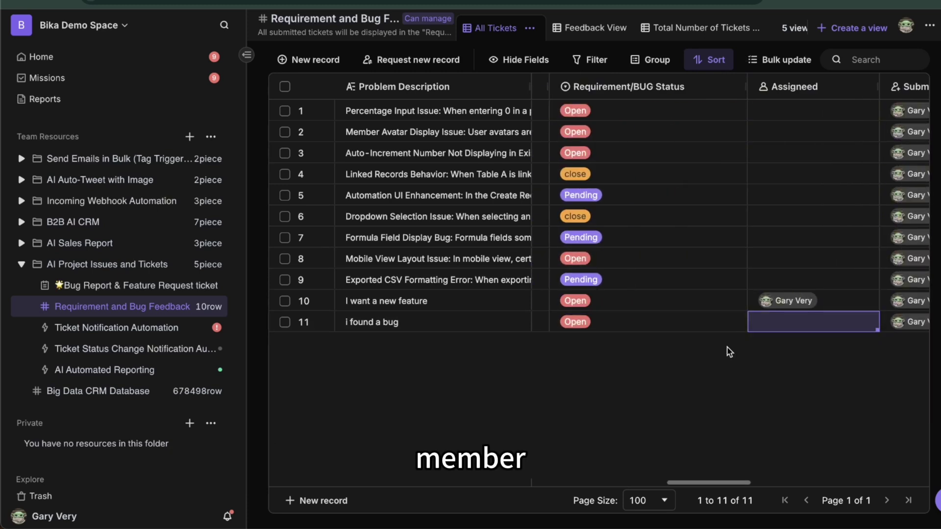
{"action": "left_click", "coordinate": [118, 371]}
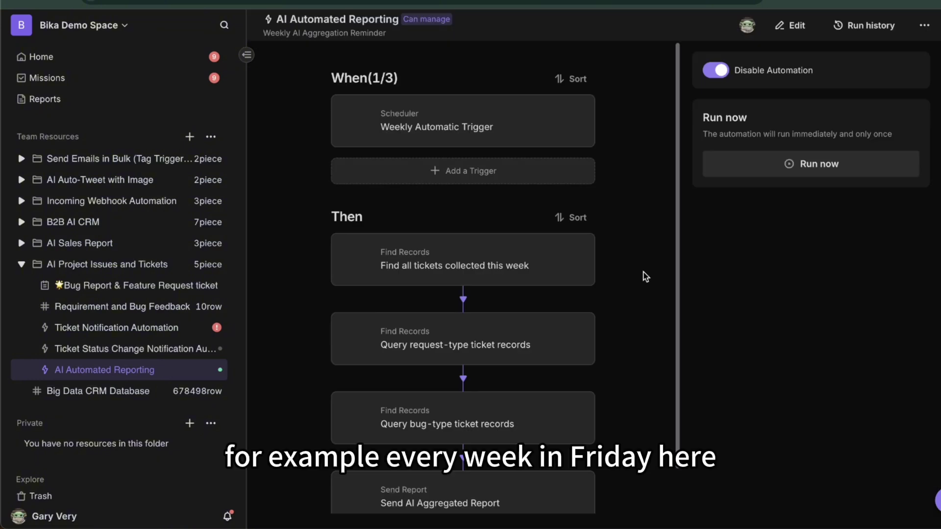
{"action": "left_click", "coordinate": [501, 138]}
{"action": "scroll", "coordinate": [649, 296], "scroll_direction": "down", "scroll_amount": 2}
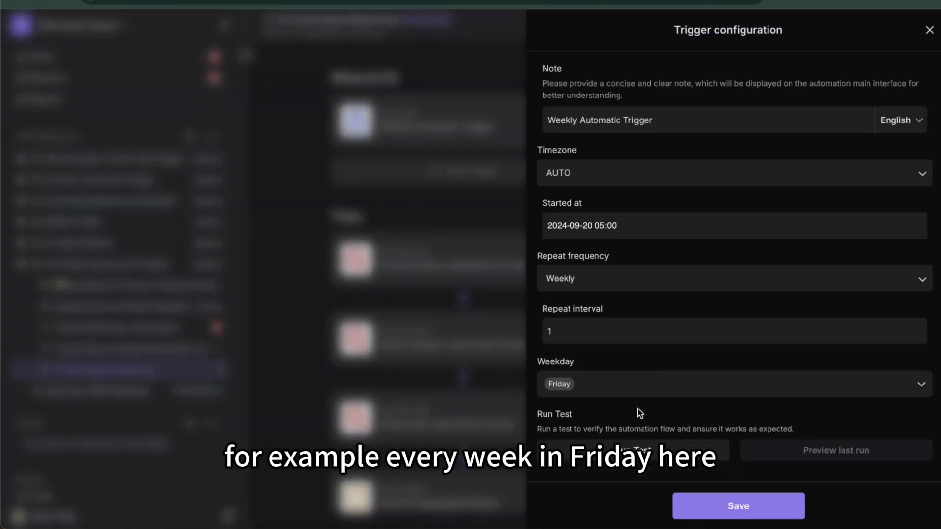
{"action": "left_click", "coordinate": [445, 326]}
Review the Send Report action's report text, including its Requirement Ticket section
{"action": "scroll", "coordinate": [529, 338], "scroll_direction": "down", "scroll_amount": 1}
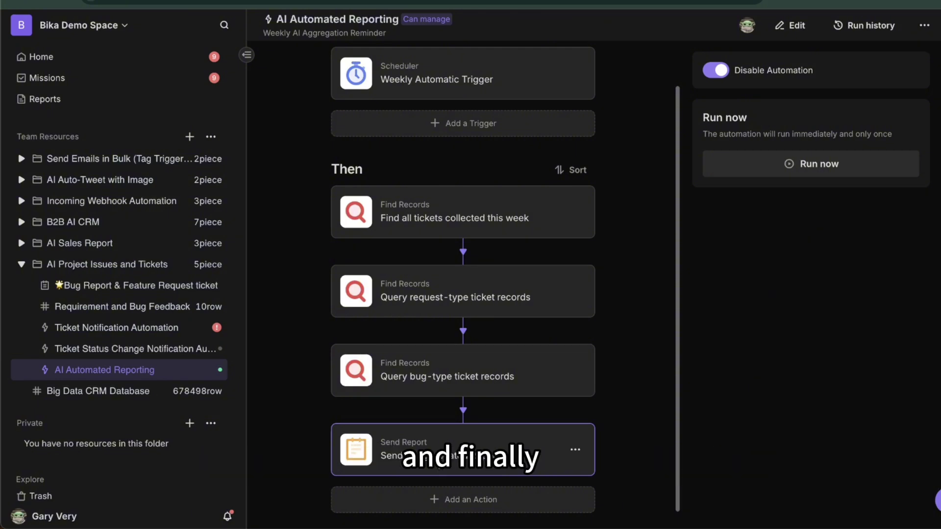
{"action": "left_click", "coordinate": [440, 458]}
{"action": "scroll", "coordinate": [562, 227], "scroll_direction": "down", "scroll_amount": 5}
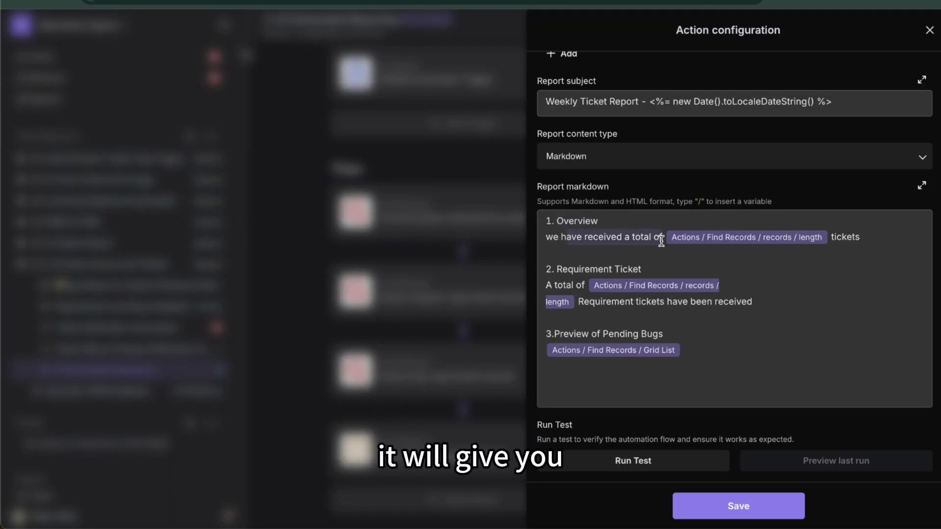
{"action": "left_click_drag", "start_coordinate": [834, 235], "coordinate": [864, 235]}
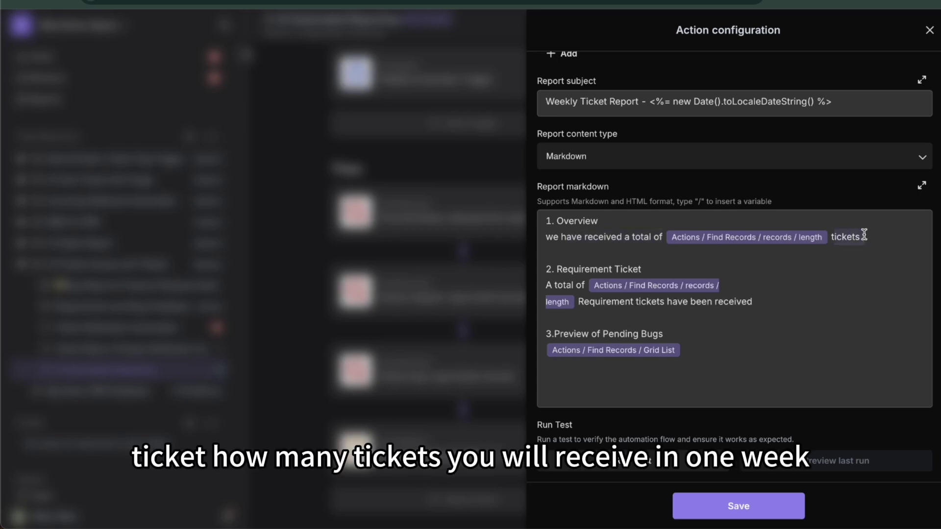
{"action": "left_click", "coordinate": [556, 269]}
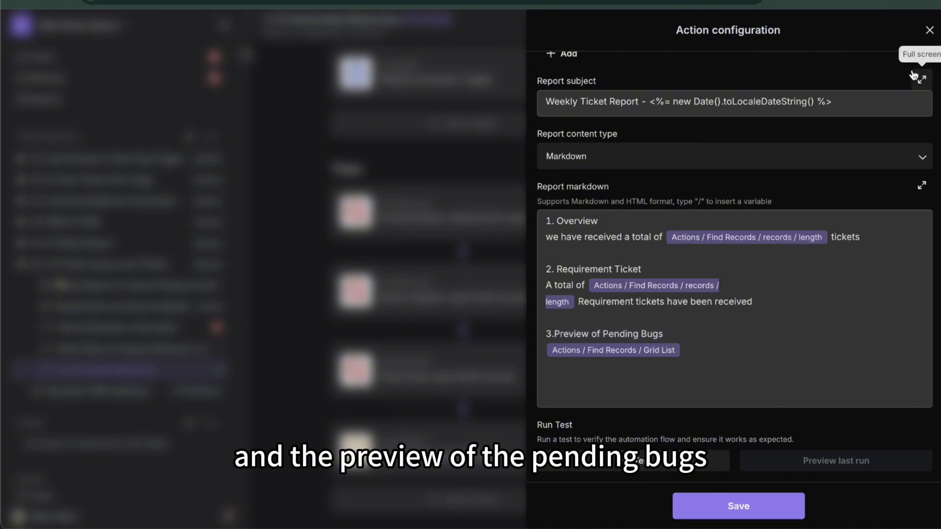
{"action": "left_click", "coordinate": [928, 30]}
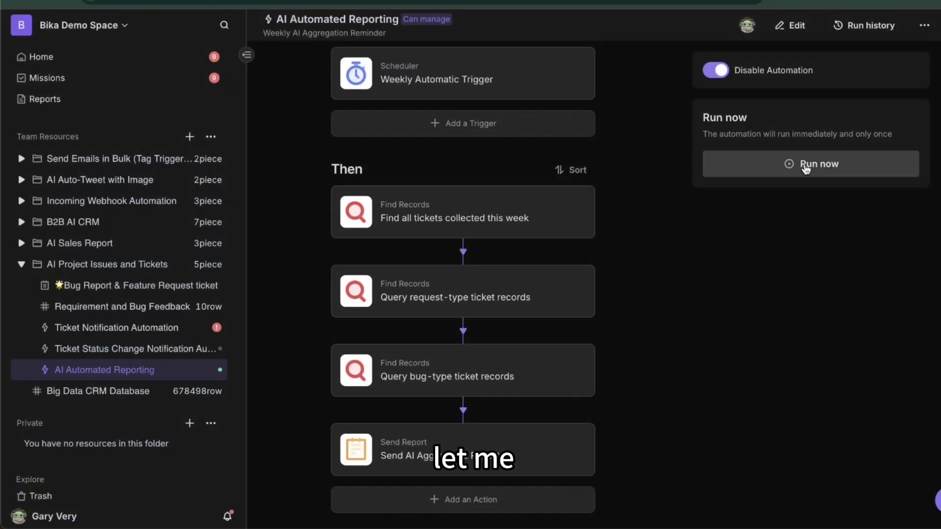
Run the reporting automation now and open the Weekly Ticket Report - 2/14/2025
{"action": "left_click", "coordinate": [770, 168]}
{"action": "left_click", "coordinate": [578, 296]}
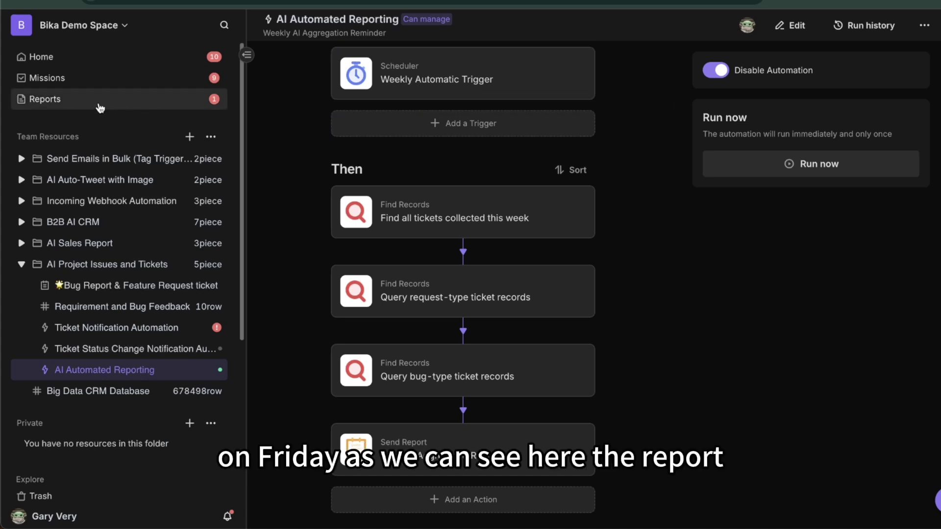
{"action": "left_click", "coordinate": [63, 104]}
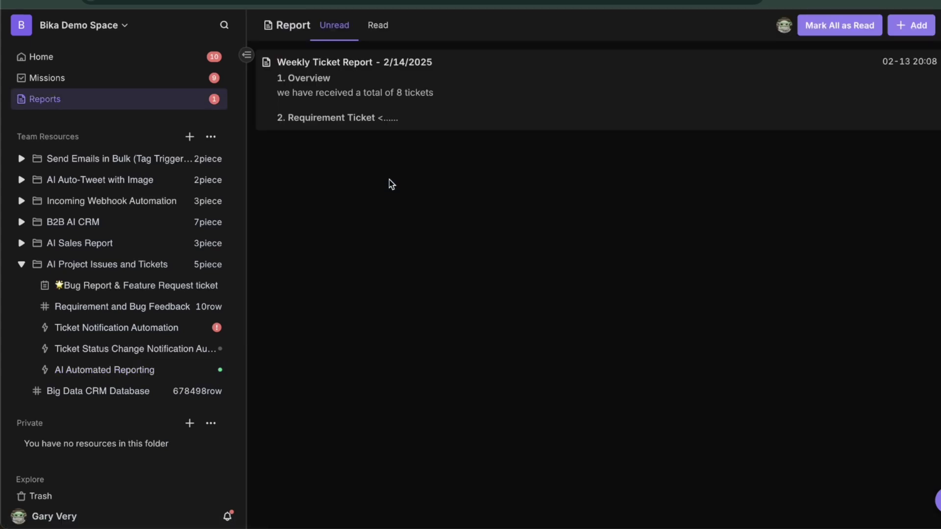
{"action": "left_click", "coordinate": [362, 106]}
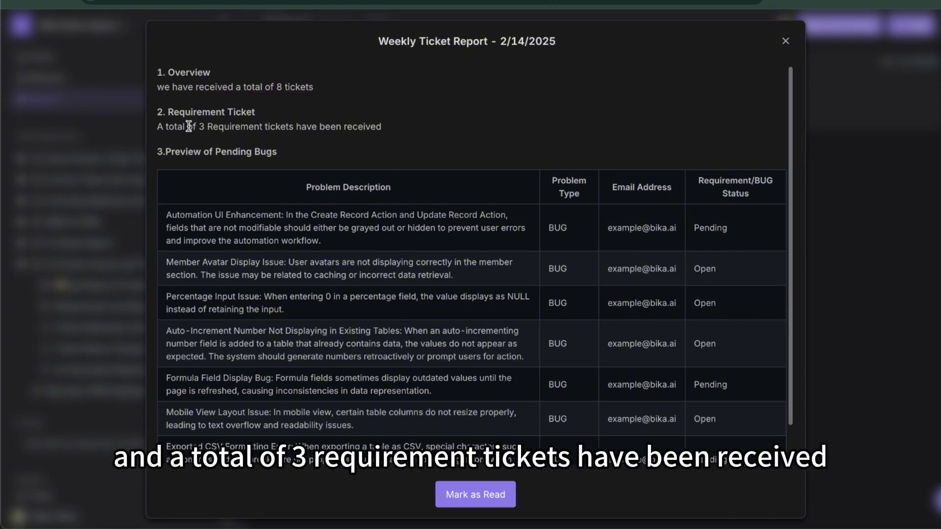
Scroll through the report's details listing the 8 tickets
{"action": "left_click", "coordinate": [374, 136]}
{"action": "scroll", "coordinate": [444, 287], "scroll_direction": "down", "scroll_amount": 1}
{"action": "scroll", "coordinate": [444, 284], "scroll_direction": "up", "scroll_amount": 1}
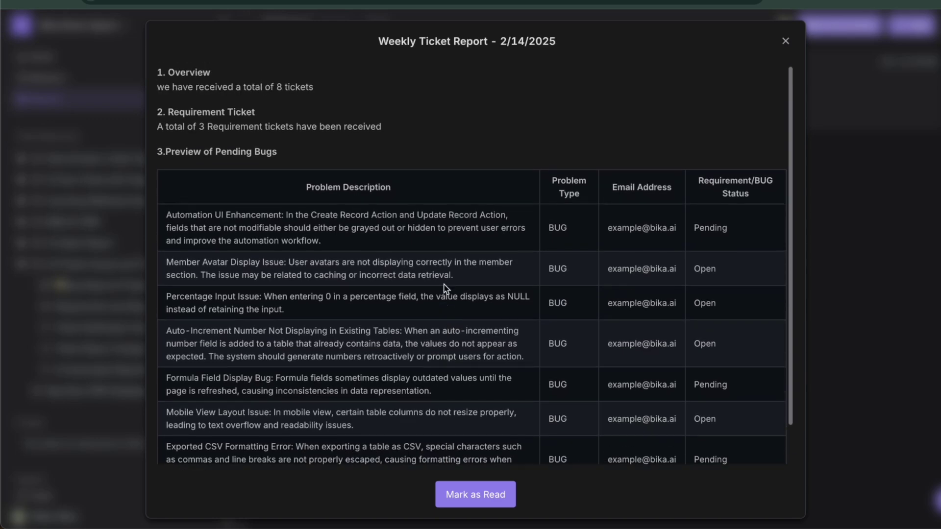
{"action": "scroll", "coordinate": [441, 290], "scroll_direction": "down", "scroll_amount": 1}
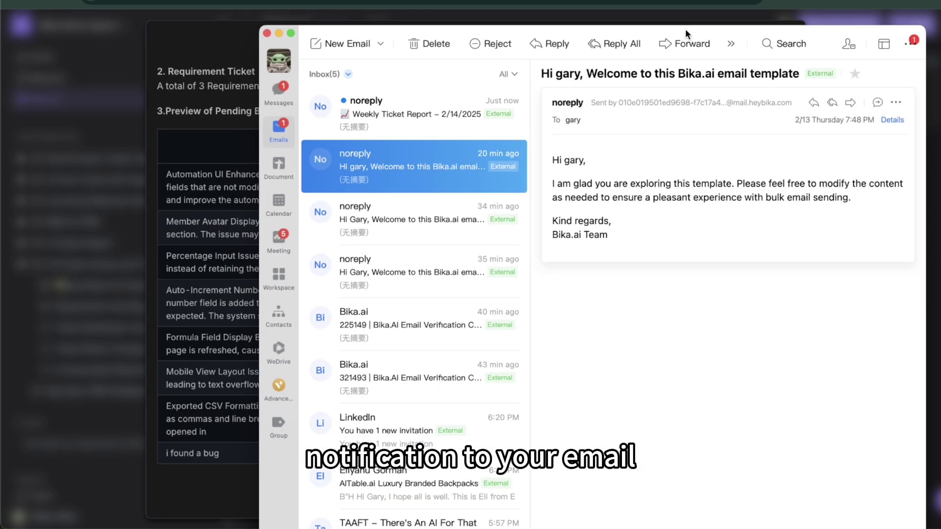
Read the Weekly Ticket Report – 2/14/2025 email, highlighting its 8-ticket total, and open the full report
{"action": "left_click", "coordinate": [378, 116]}
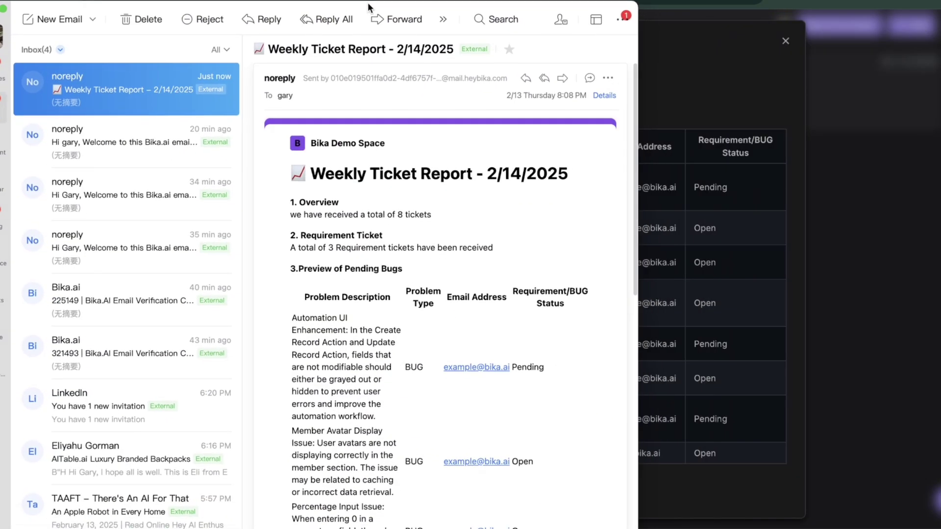
{"action": "scroll", "coordinate": [477, 331], "scroll_direction": "down", "scroll_amount": 2}
{"action": "left_click_drag", "start_coordinate": [409, 129], "coordinate": [483, 129]}
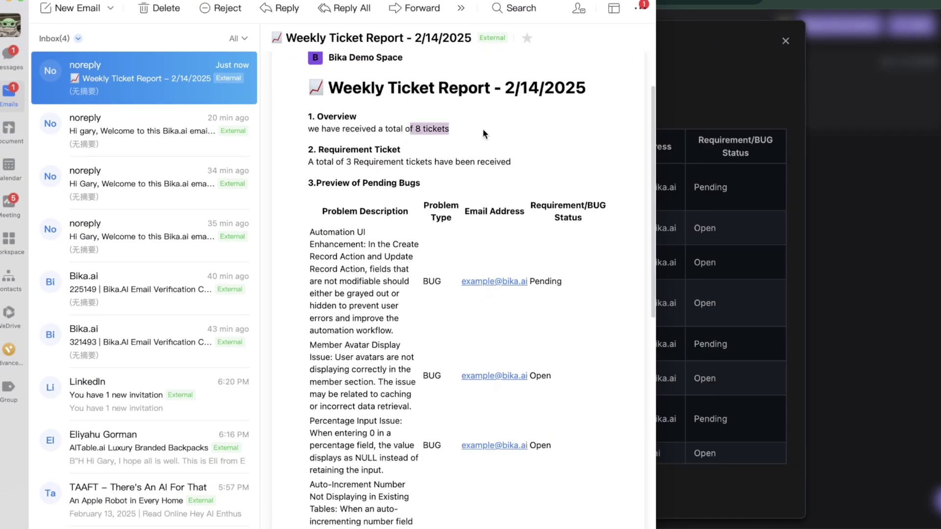
{"action": "scroll", "coordinate": [409, 255], "scroll_direction": "down", "scroll_amount": 7}
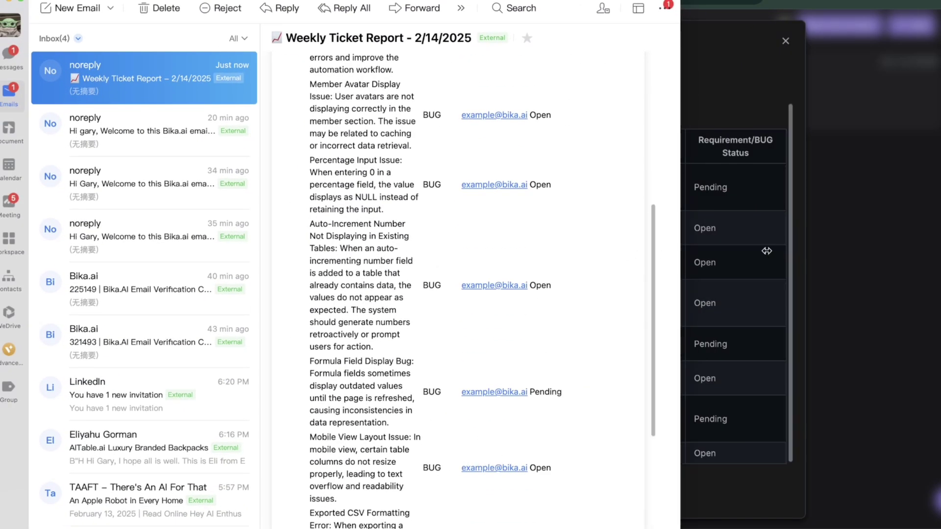
{"action": "scroll", "coordinate": [573, 219], "scroll_direction": "up", "scroll_amount": 7}
{"action": "scroll", "coordinate": [374, 356], "scroll_direction": "down", "scroll_amount": 8}
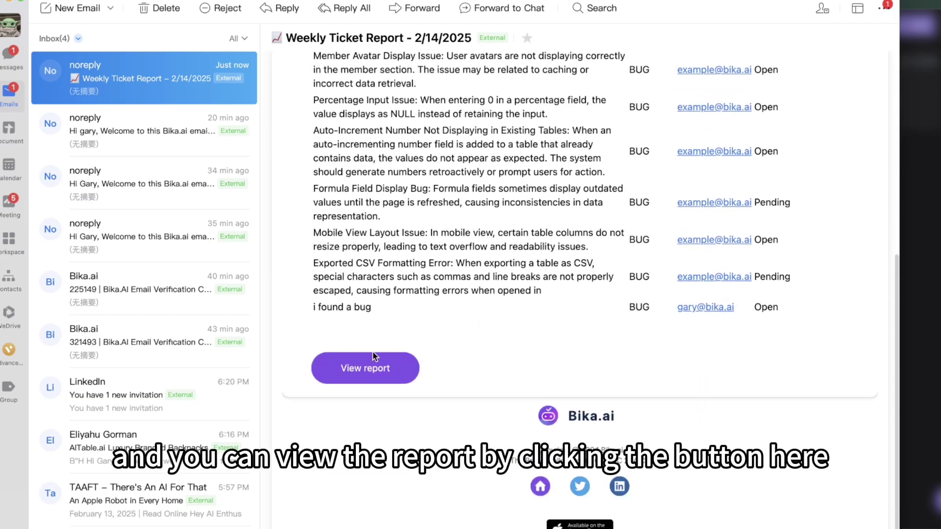
{"action": "left_click", "coordinate": [358, 371]}
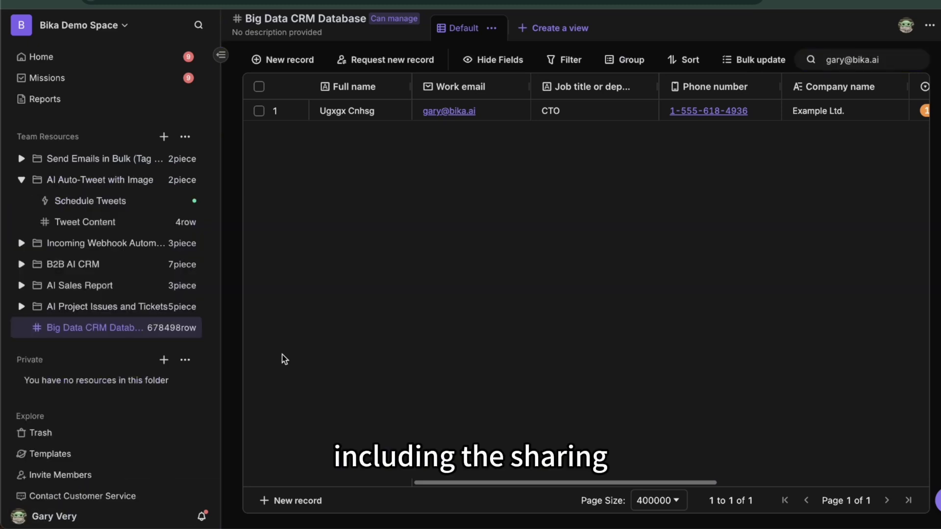
Open the Big Data CRM Database's share and permission settings and browse its members and teams
{"action": "right_click", "coordinate": [196, 328]}
{"action": "left_click", "coordinate": [245, 423]}
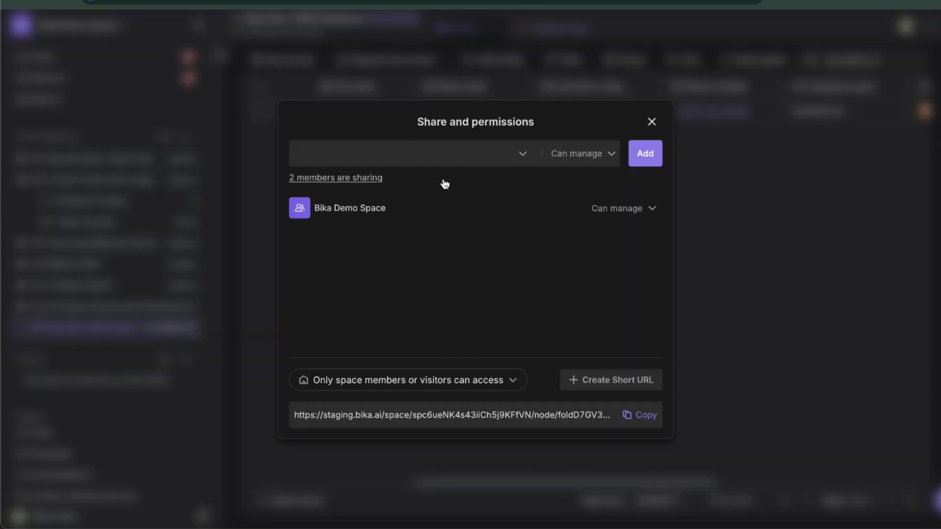
{"action": "left_click", "coordinate": [476, 159]}
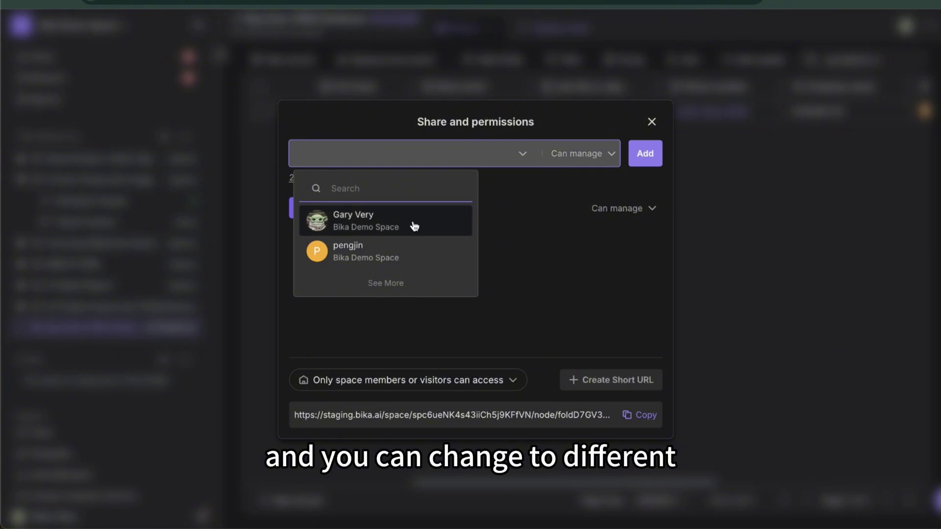
{"action": "left_click", "coordinate": [386, 282]}
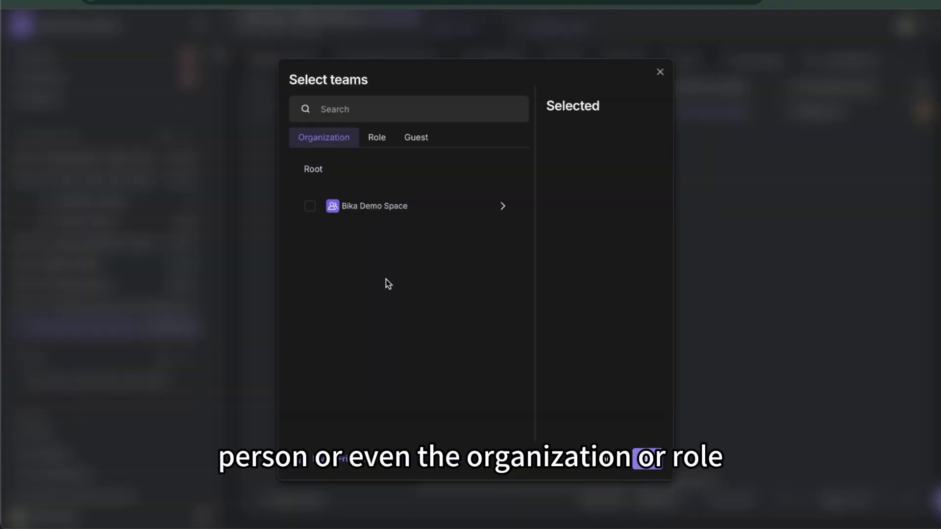
Review the Role and Guest tabs and the permission levels, leaving sharing unchanged
{"action": "left_click", "coordinate": [376, 140]}
{"action": "left_click", "coordinate": [416, 141]}
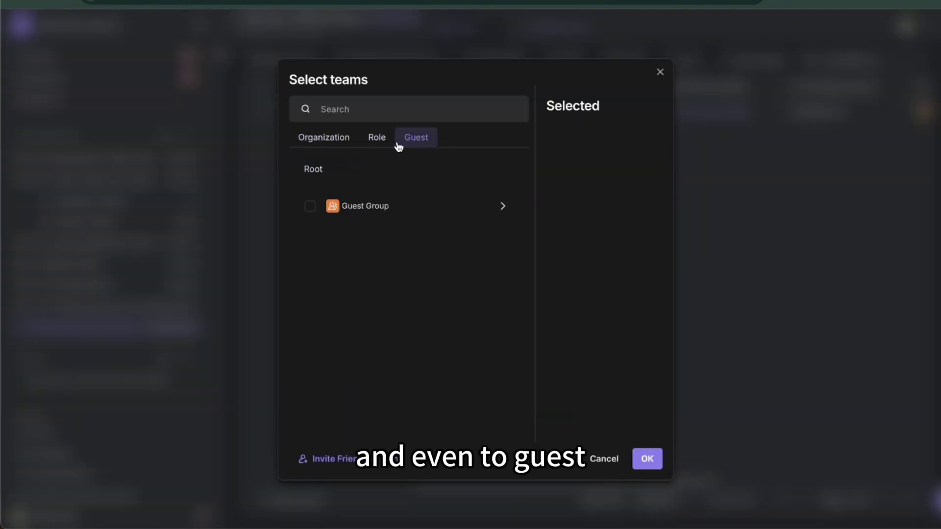
{"action": "left_click", "coordinate": [326, 137]}
{"action": "left_click", "coordinate": [594, 461]}
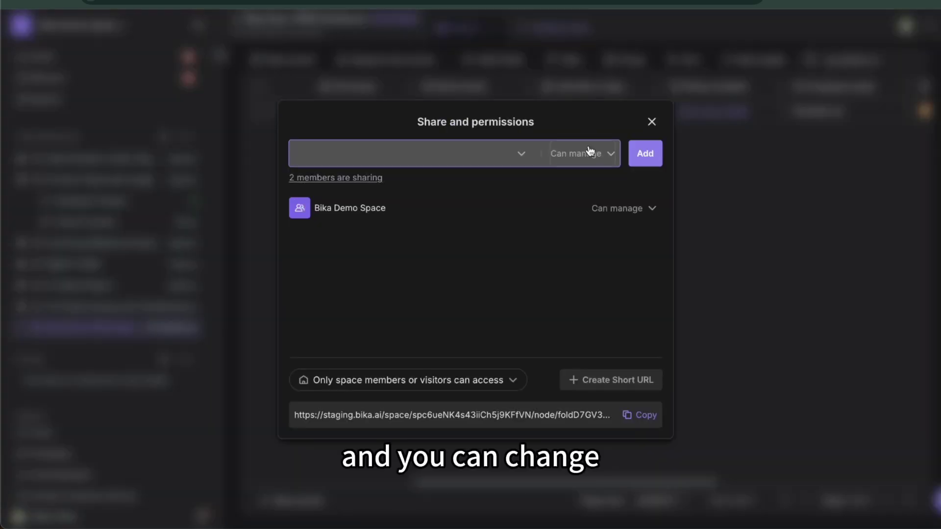
{"action": "left_click", "coordinate": [549, 154]}
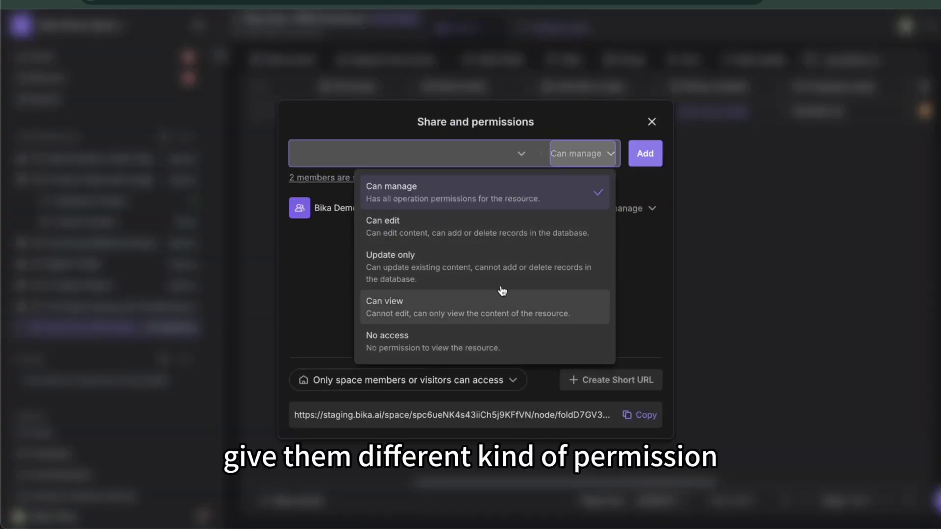
{"action": "left_click", "coordinate": [328, 263]}
Close the sharing window and review the space's Audit Logs in My Settings
{"action": "left_click", "coordinate": [651, 122]}
{"action": "left_click", "coordinate": [19, 520]}
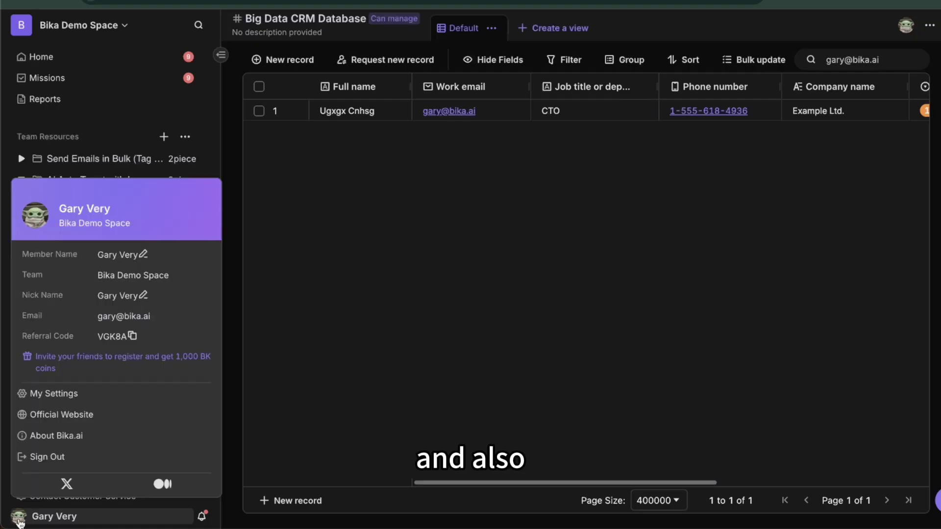
{"action": "left_click", "coordinate": [69, 399]}
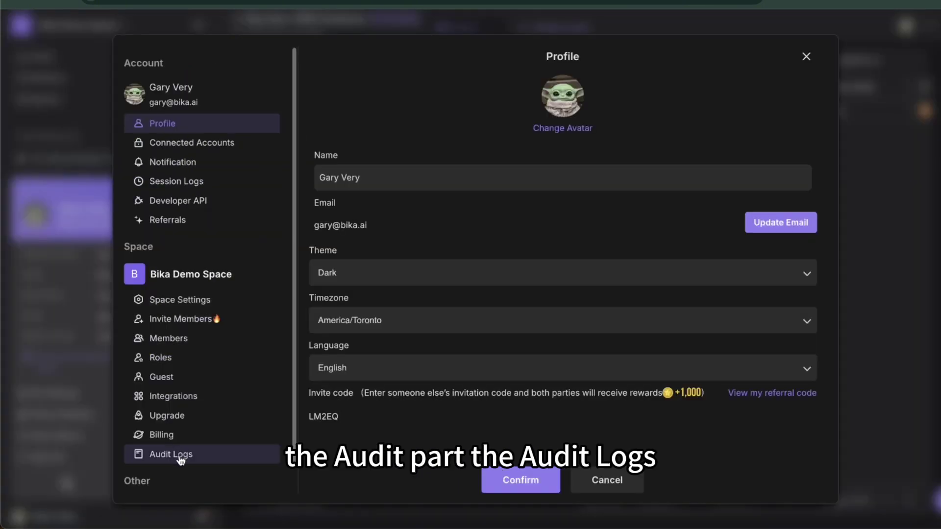
{"action": "left_click", "coordinate": [199, 463]}
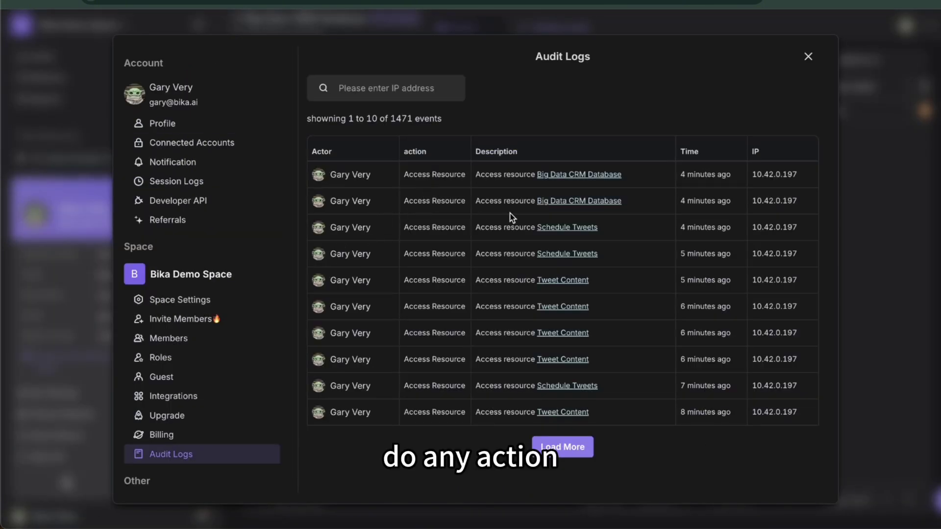
{"action": "left_click", "coordinate": [691, 177]}
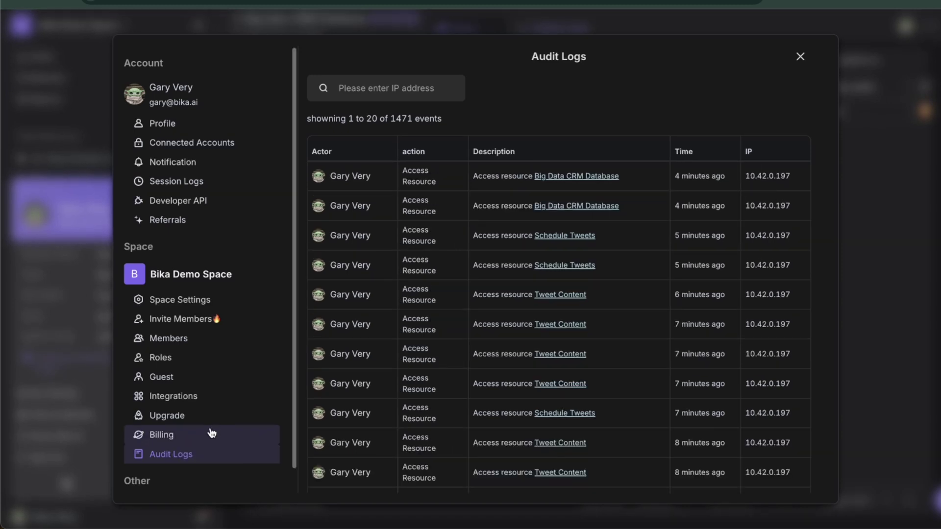
{"action": "scroll", "coordinate": [601, 289], "scroll_direction": "down", "scroll_amount": 8}
{"action": "scroll", "coordinate": [602, 292], "scroll_direction": "up", "scroll_amount": 10}
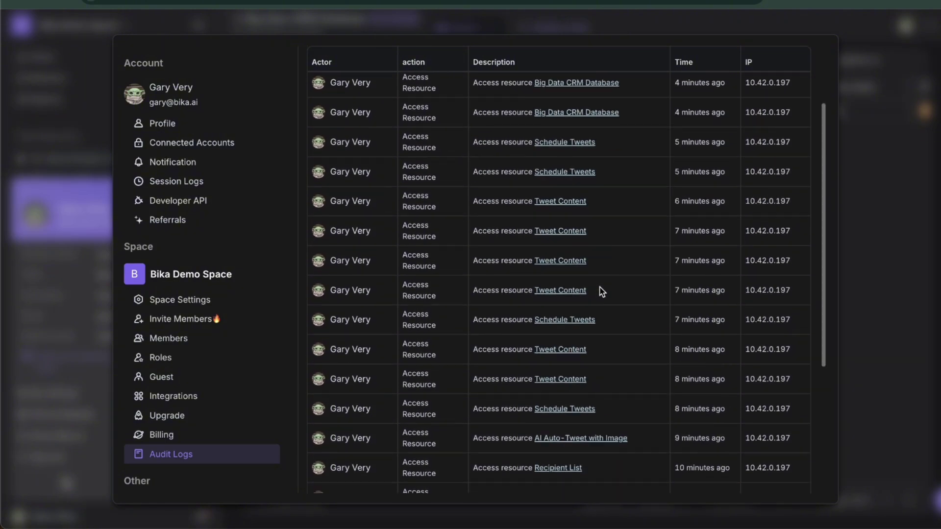
Look over the space's Roles and Members, inspecting a member's assignable roles without saving changes
{"action": "left_click", "coordinate": [800, 58]}
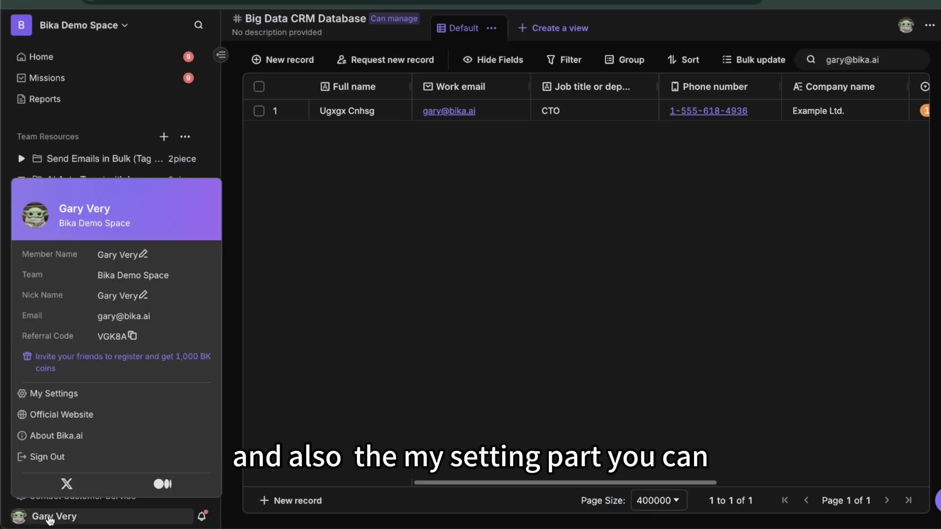
{"action": "left_click", "coordinate": [64, 399]}
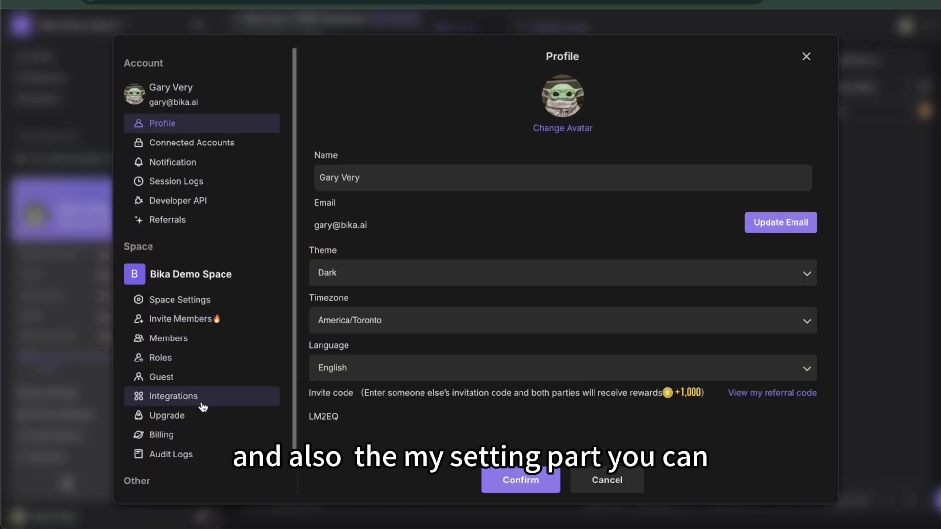
{"action": "left_click", "coordinate": [179, 361]}
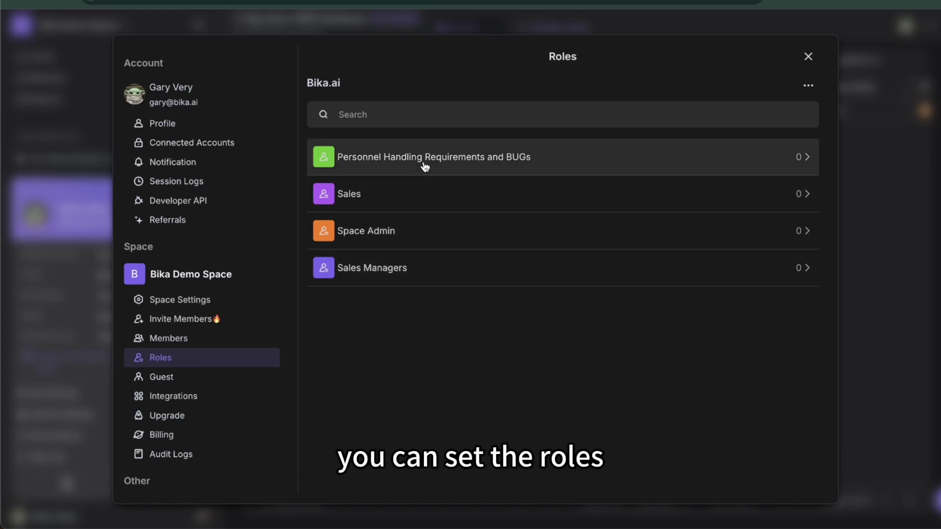
{"action": "left_click", "coordinate": [194, 345]}
{"action": "left_click", "coordinate": [737, 211]}
{"action": "left_click", "coordinate": [433, 355]}
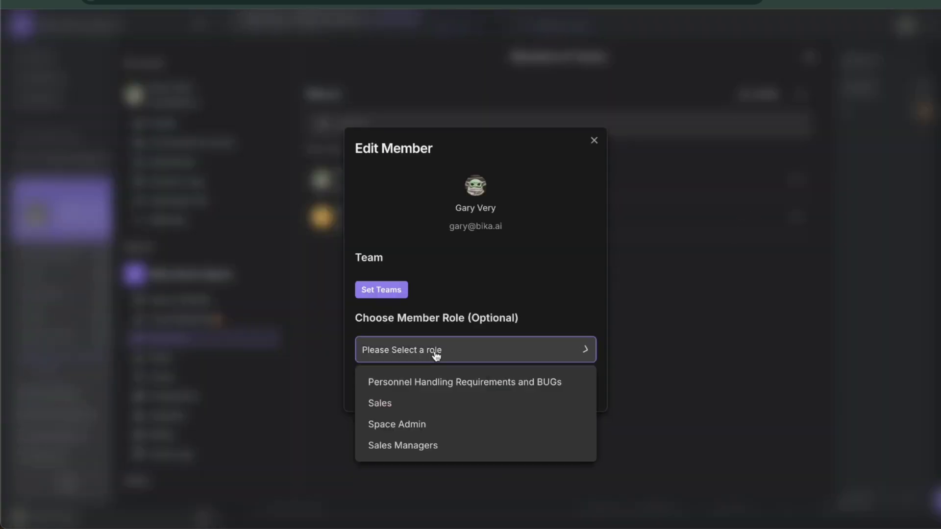
{"action": "left_click", "coordinate": [467, 343]}
{"action": "left_click", "coordinate": [507, 395]}
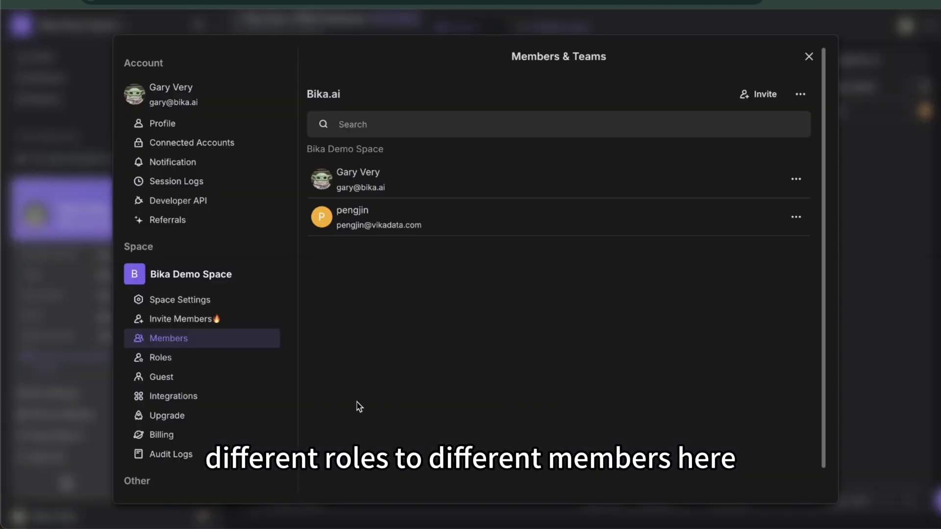
Check the Invite Members link settings and its Role options without choosing one
{"action": "left_click", "coordinate": [186, 321]}
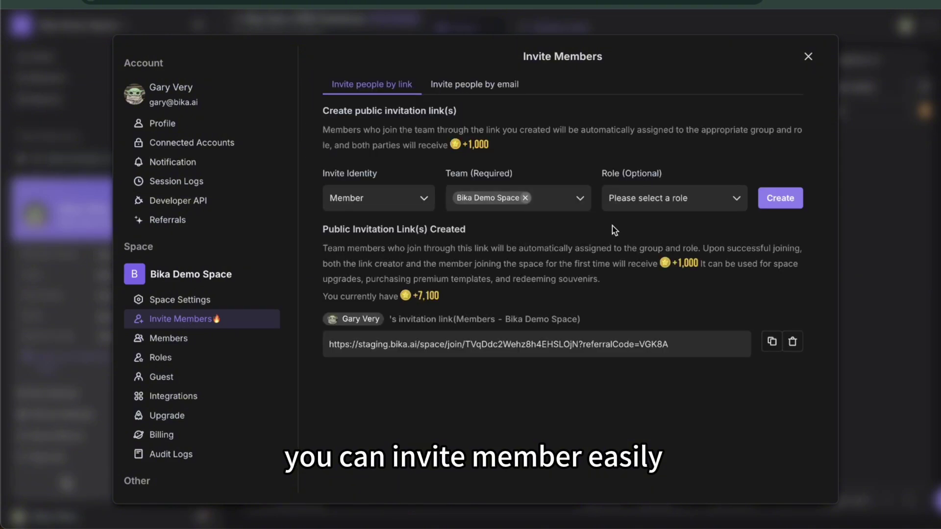
{"action": "left_click", "coordinate": [657, 205]}
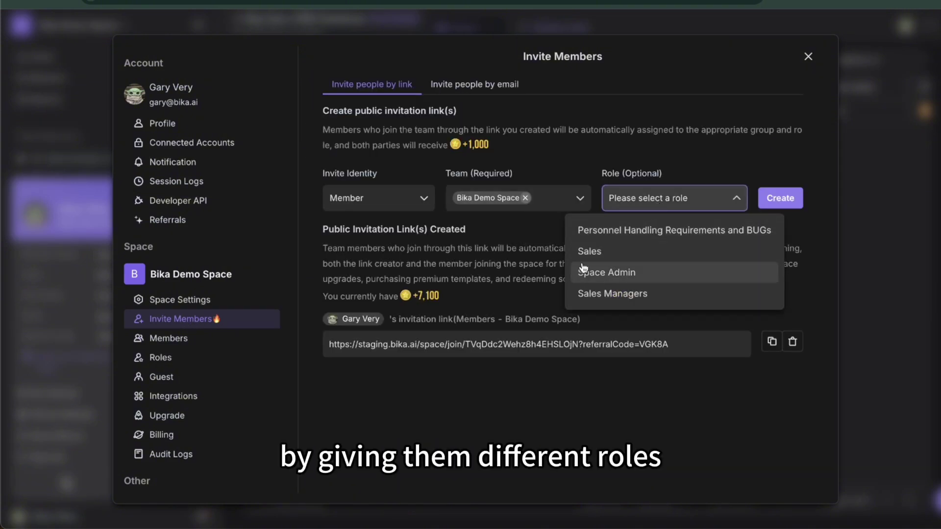
{"action": "left_click", "coordinate": [491, 260]}
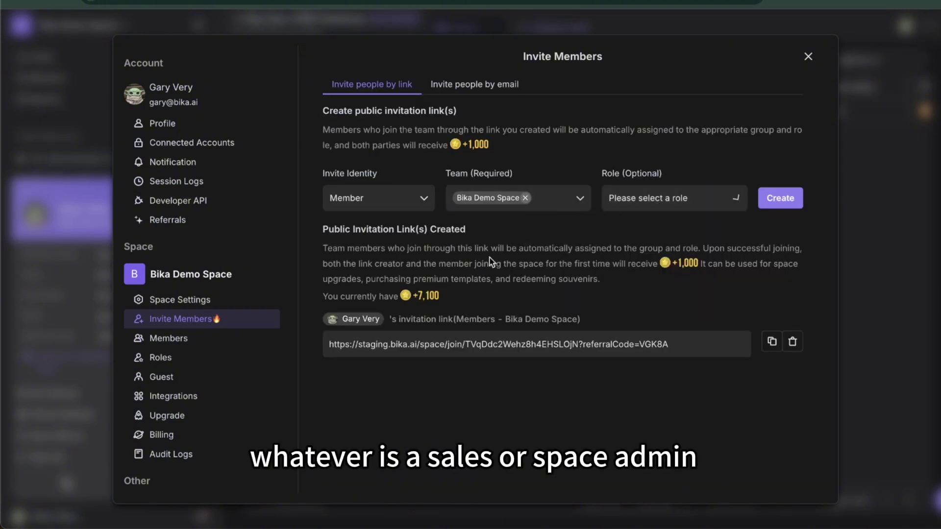
Scroll through the Integrations list, then leave settings and expand the AI Sales Report folder
{"action": "left_click", "coordinate": [193, 399]}
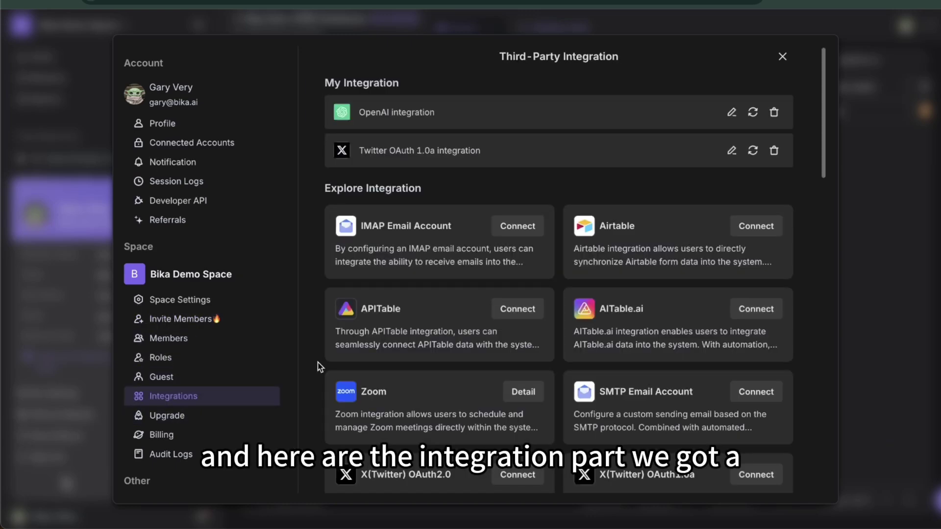
{"action": "scroll", "coordinate": [300, 378], "scroll_direction": "down", "scroll_amount": 1}
{"action": "scroll", "coordinate": [305, 390], "scroll_direction": "down", "scroll_amount": 9}
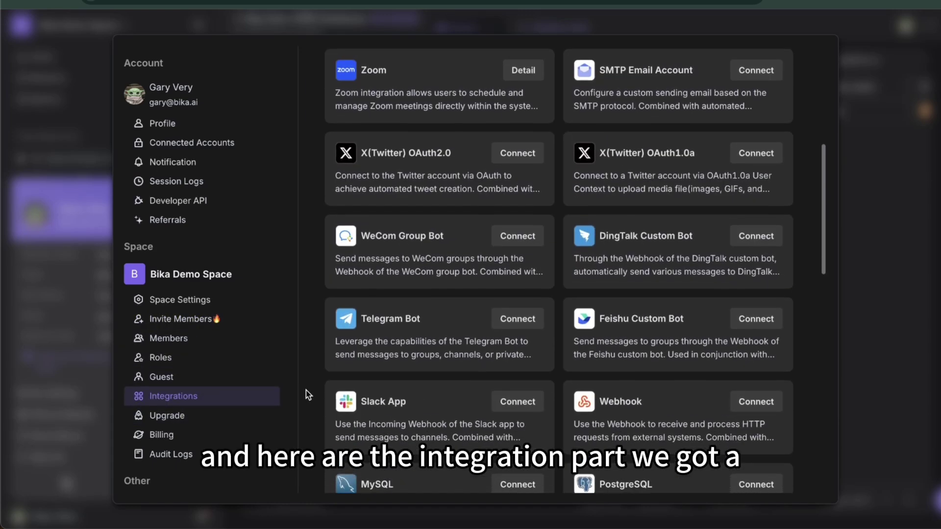
{"action": "scroll", "coordinate": [306, 390], "scroll_direction": "down", "scroll_amount": 8}
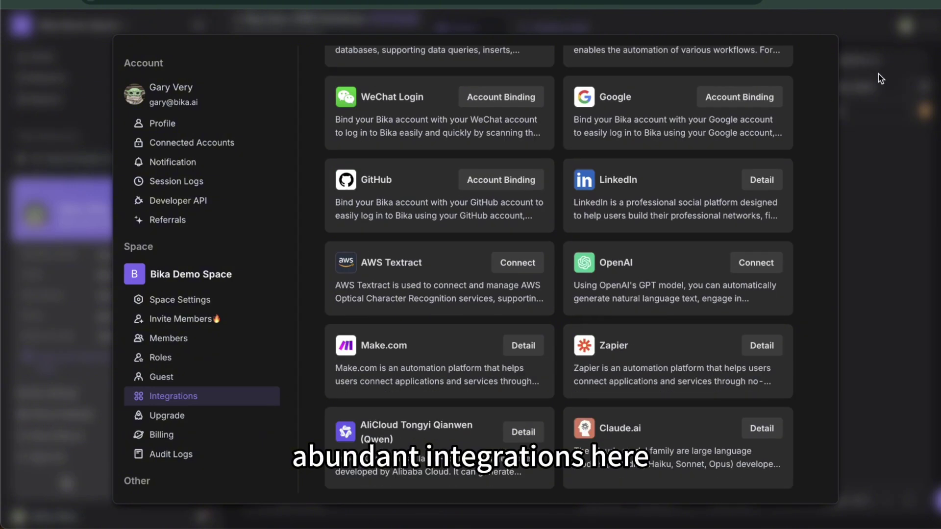
{"action": "key", "text": "Escape"}
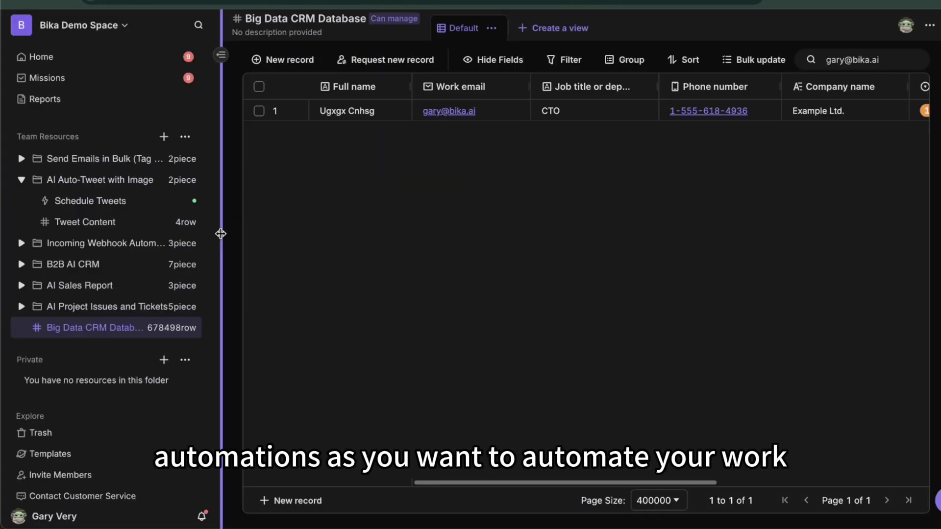
{"action": "left_click", "coordinate": [113, 285]}
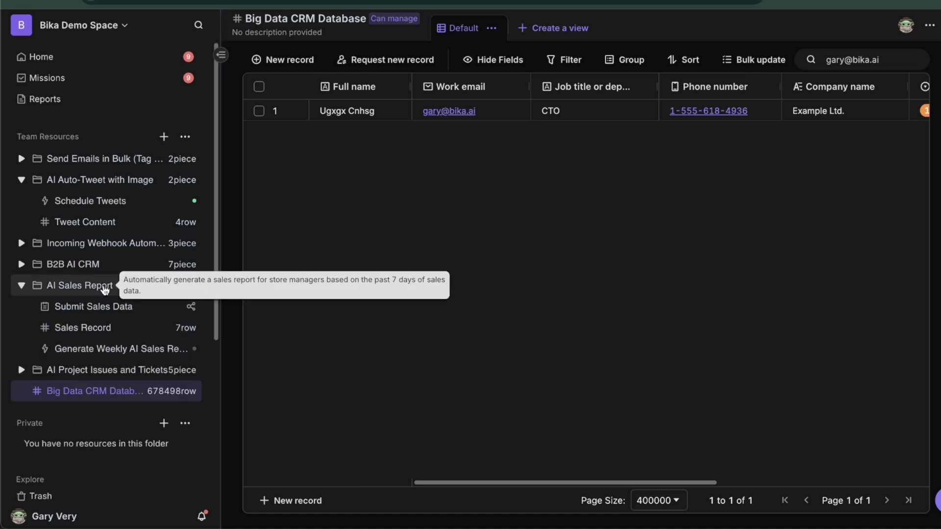